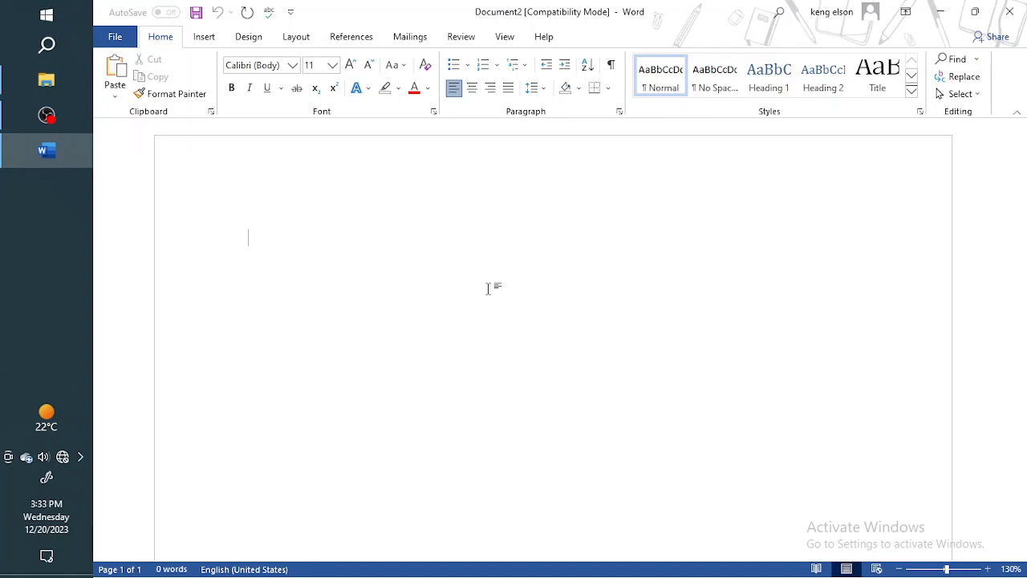
type("2")
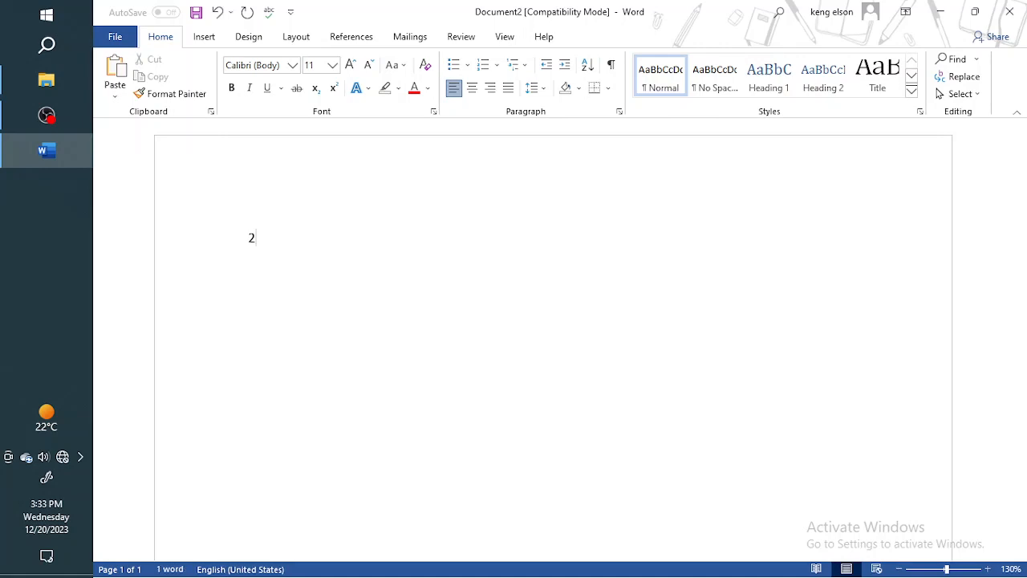
type("x")
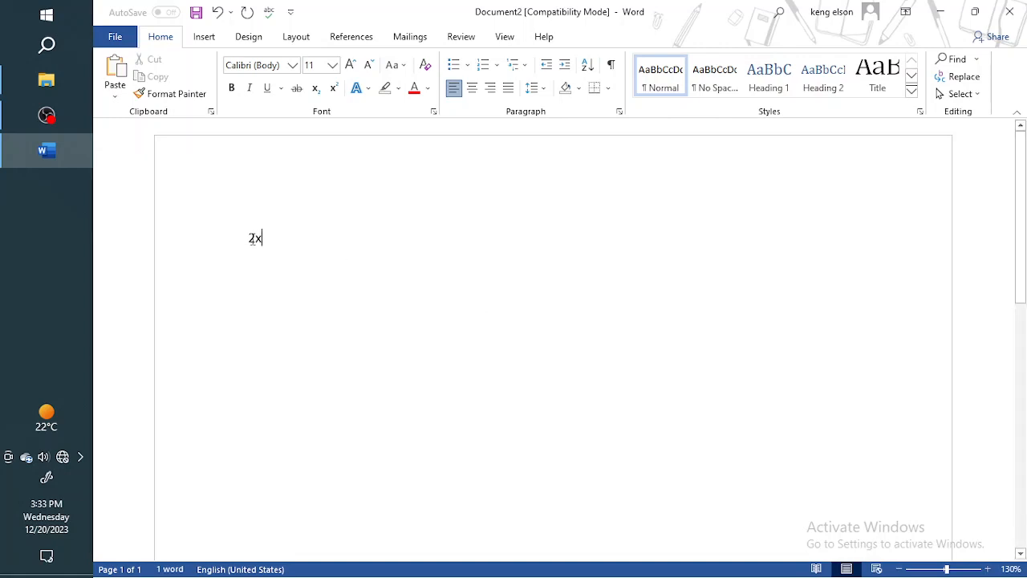
left_click_drag(248, 237, 265, 240)
left_click(263, 242)
left_click(264, 245)
left_click(270, 243)
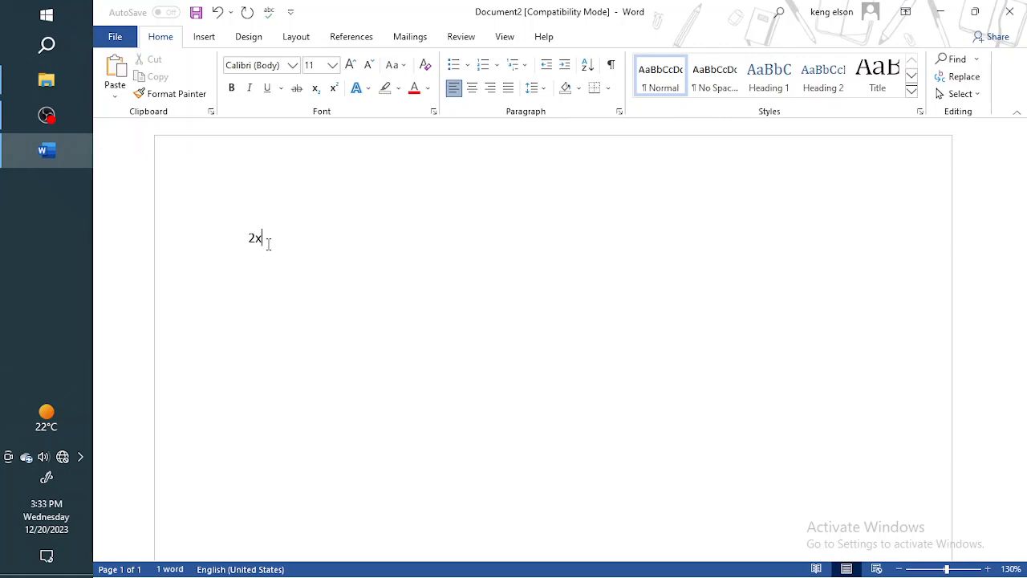
key("BackSpace")
key("BackSpace")
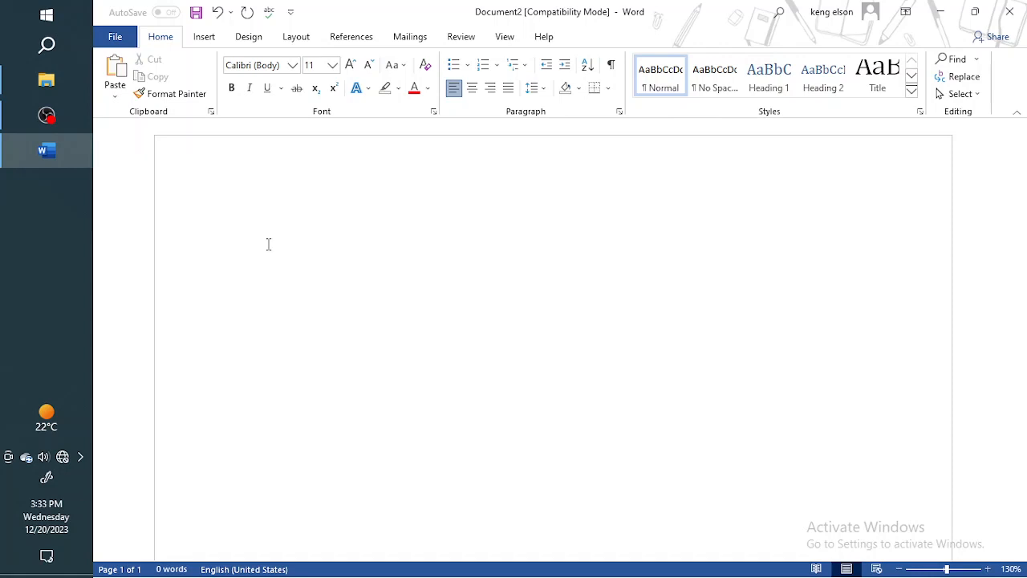
Start an automatic numbered list in the blank document with item 1.
type("1")
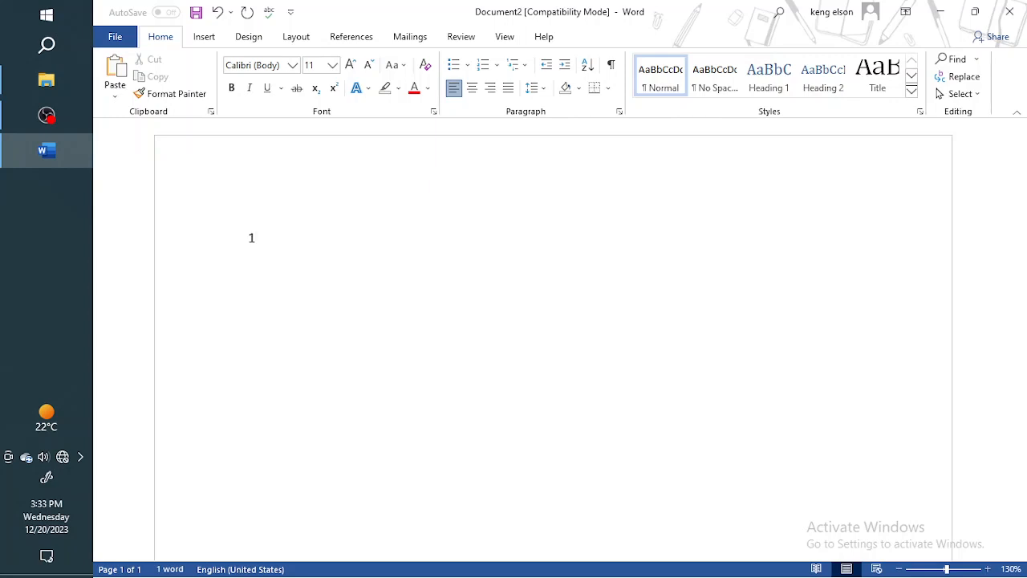
type(".")
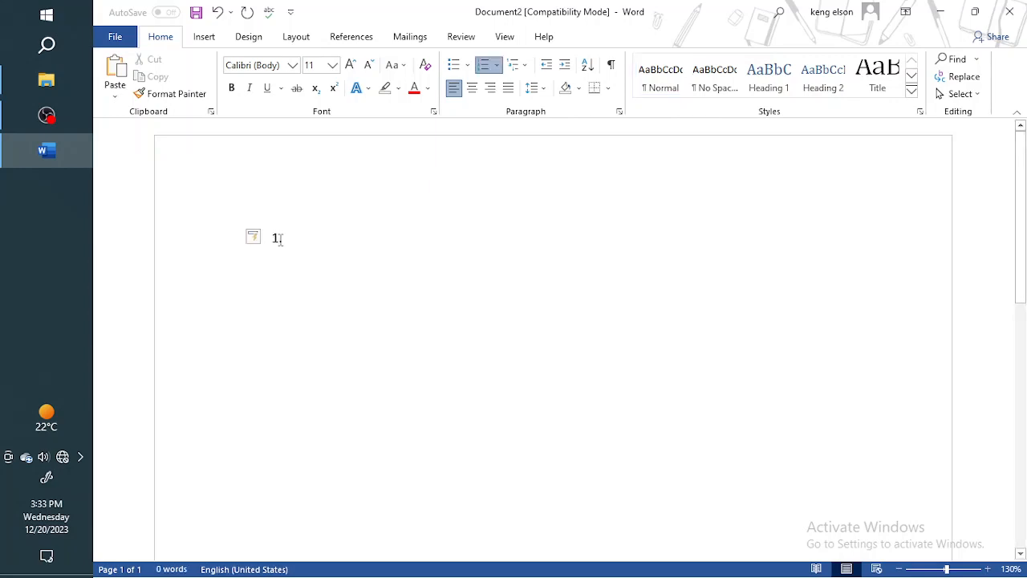
left_click_drag(280, 240, 216, 257)
left_click(273, 240)
key("Return")
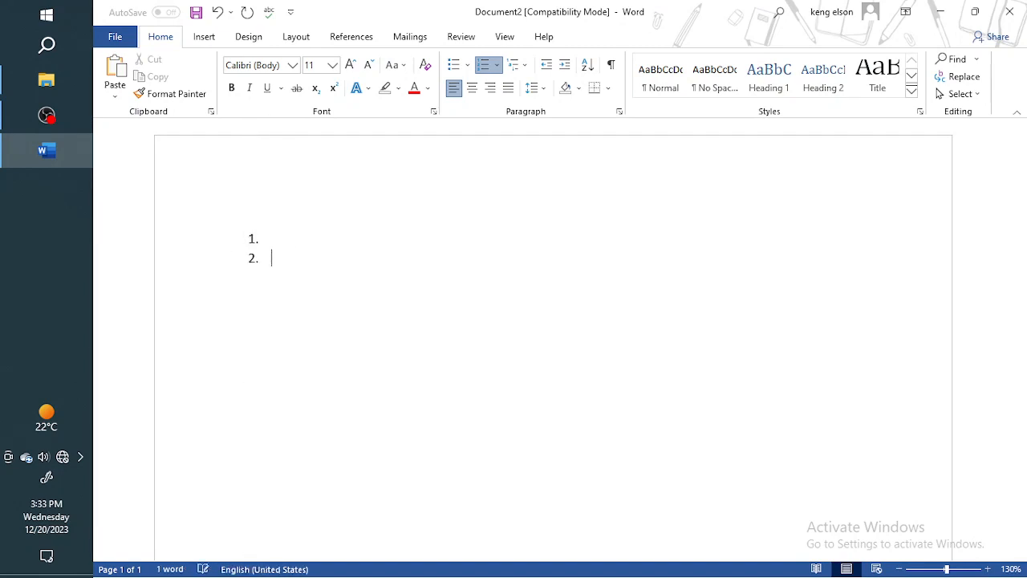
key("Return")
key("Return")
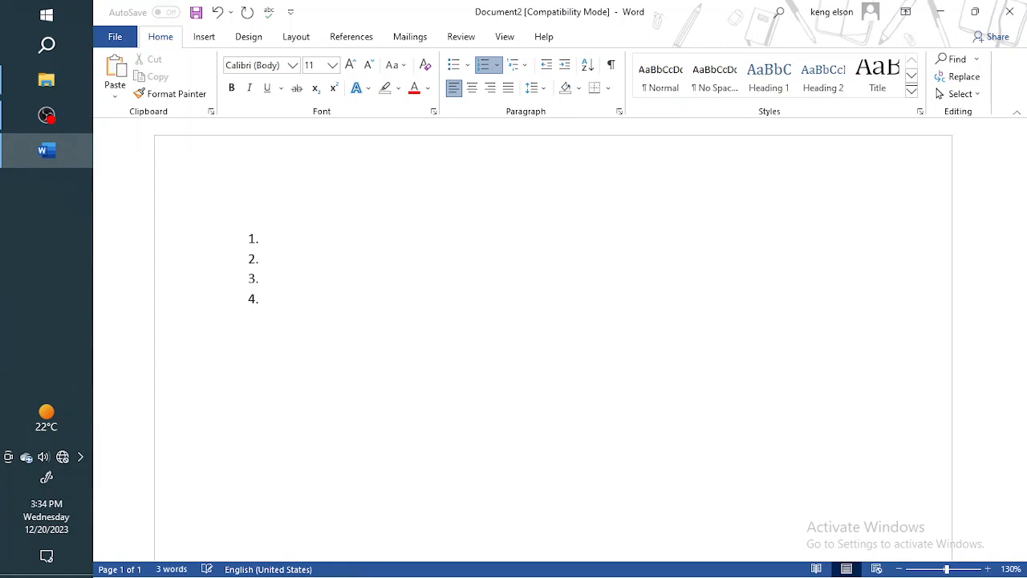
key("BackSpace")
key("BackSpace")
key("BackSpace")
key("BackSpace")
key("BackSpace")
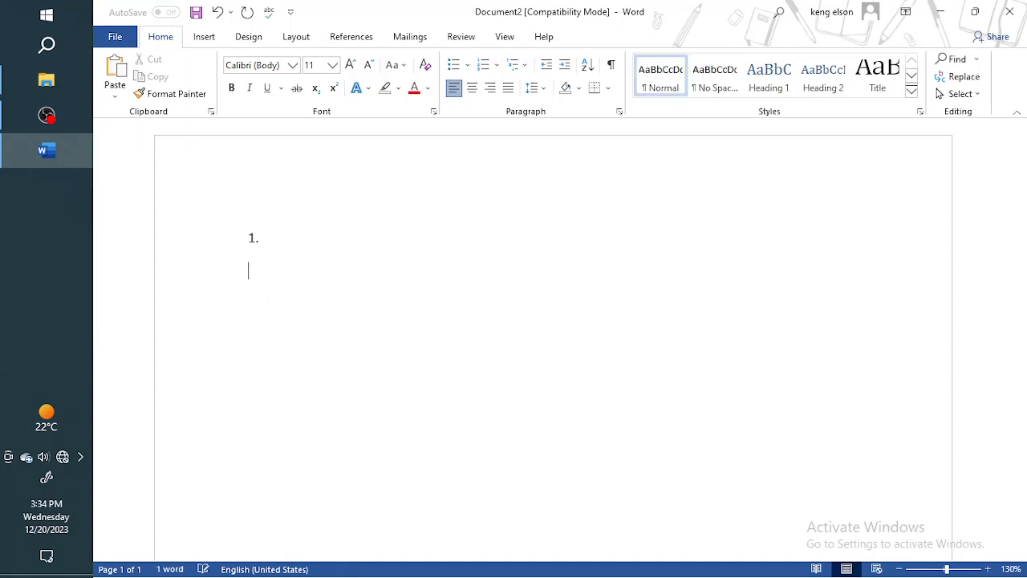
left_click(253, 237)
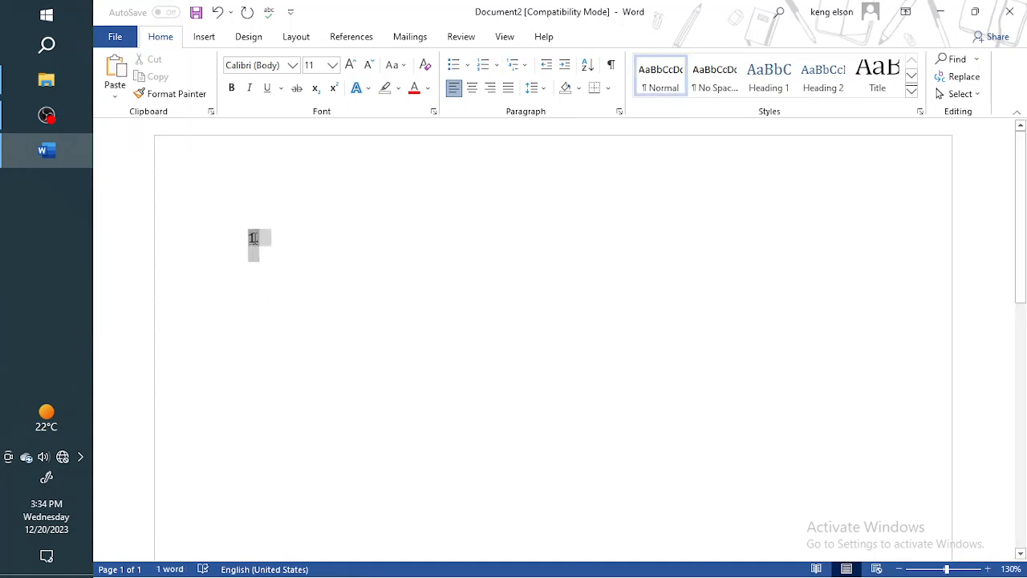
left_click_drag(253, 238, 167, 275)
Write "Solve the linear equation" as the text of list item 1.
left_click(278, 240)
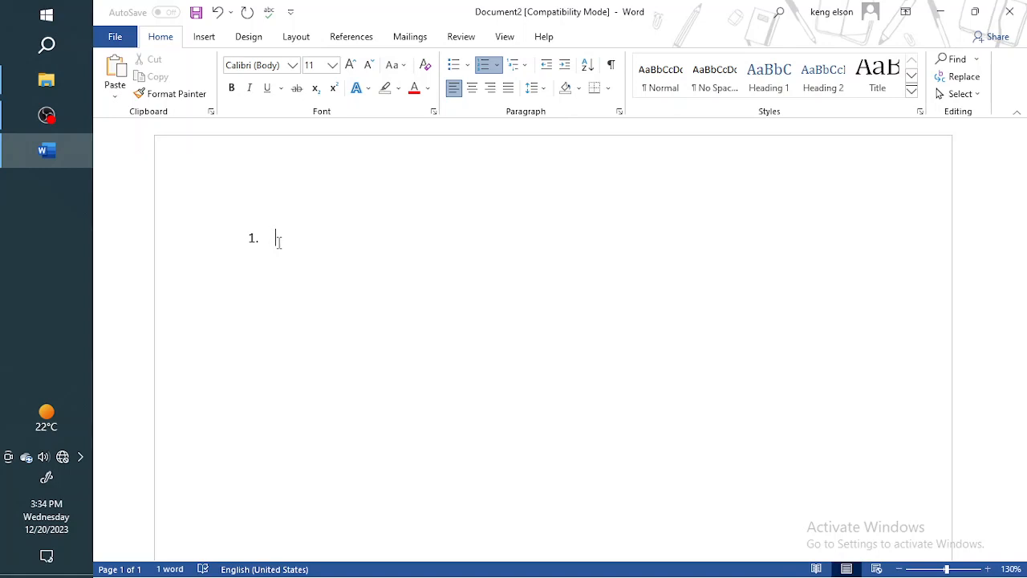
type("Solve the linar")
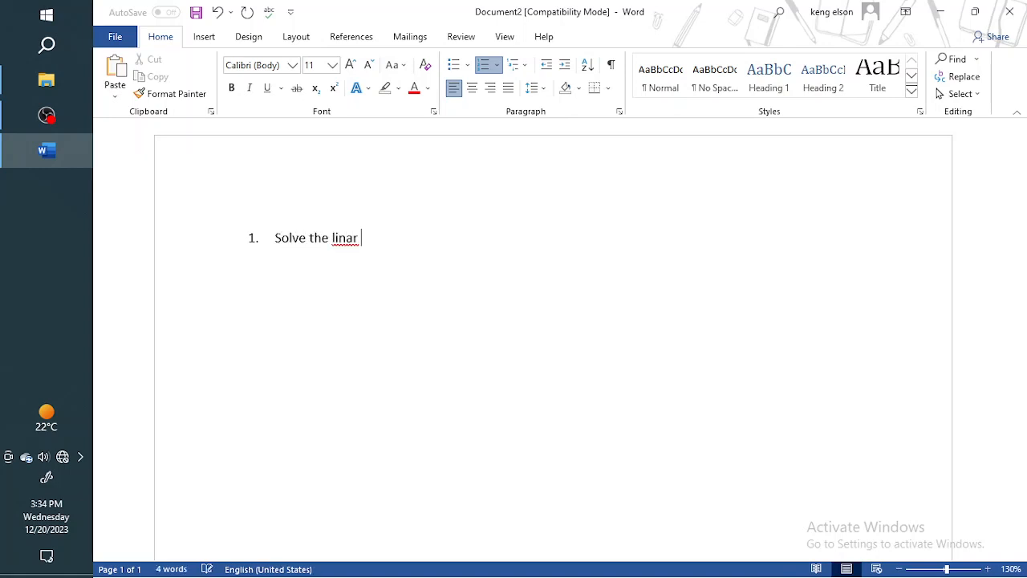
key("BackSpace")
key("BackSpace")
type("ear equation n")
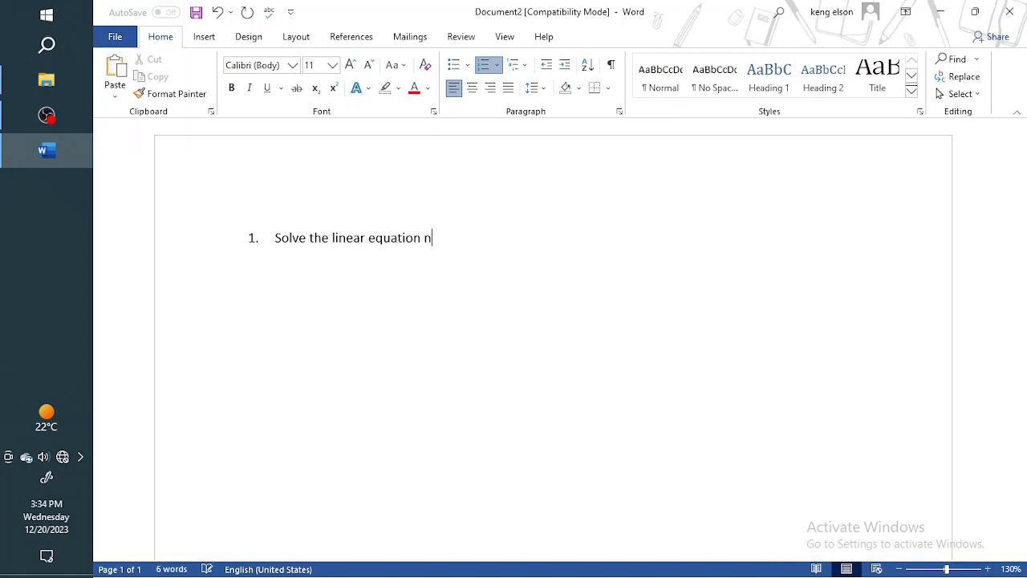
key("BackSpace")
Try "2x + 1 = 0" as plain text at the end of list item 1, and remove it again.
type("2x + 1 = 0")
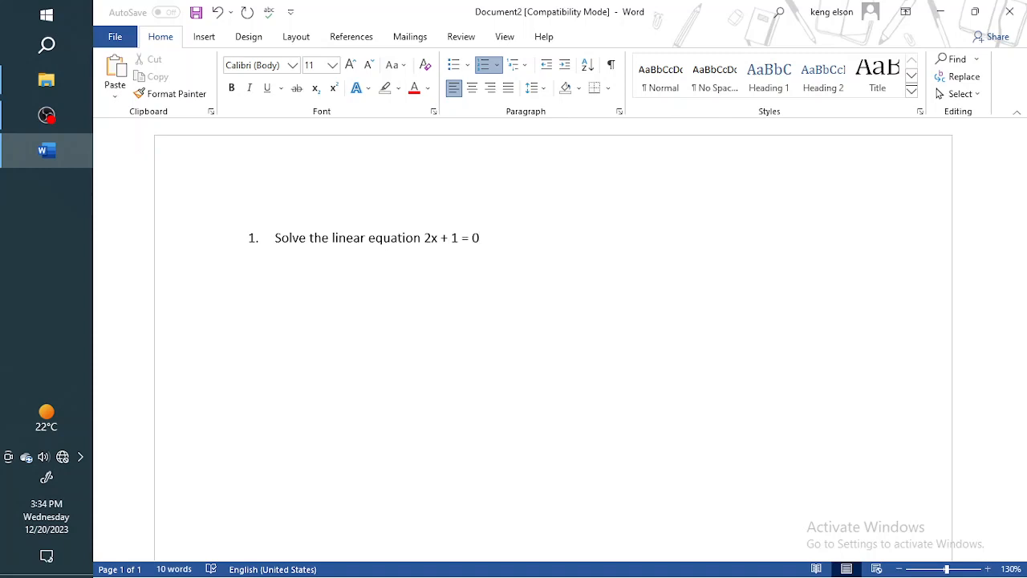
key("BackSpace")
key("BackSpace")
key("BackSpace")
key("BackSpace")
key("BackSpace")
key("BackSpace")
key("BackSpace")
key("BackSpace")
key("BackSpace")
key("BackSpace")
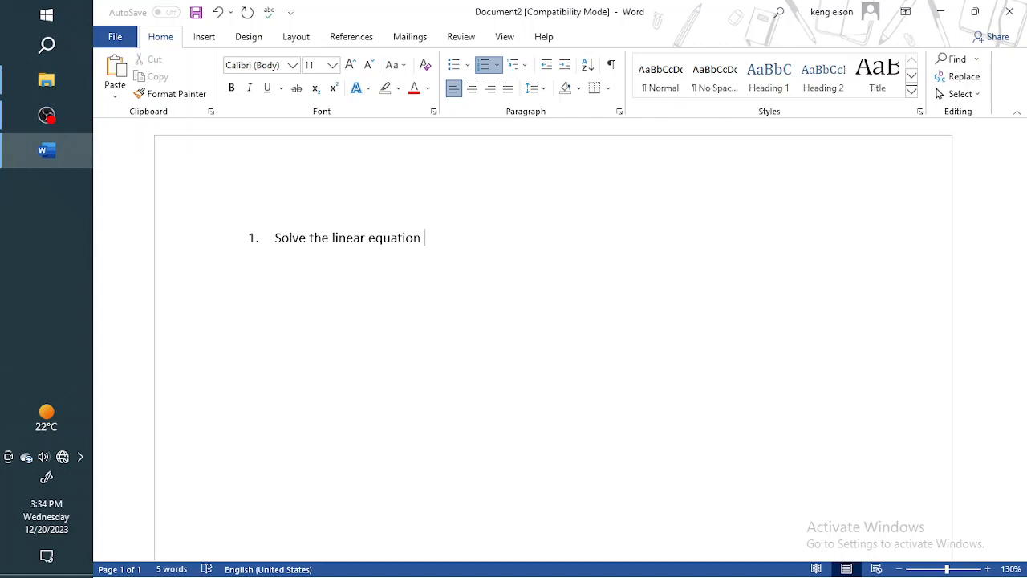
Insert the equation 2x + 1 = 0 as an equation object after "Solve the linear equation".
left_click(203, 37)
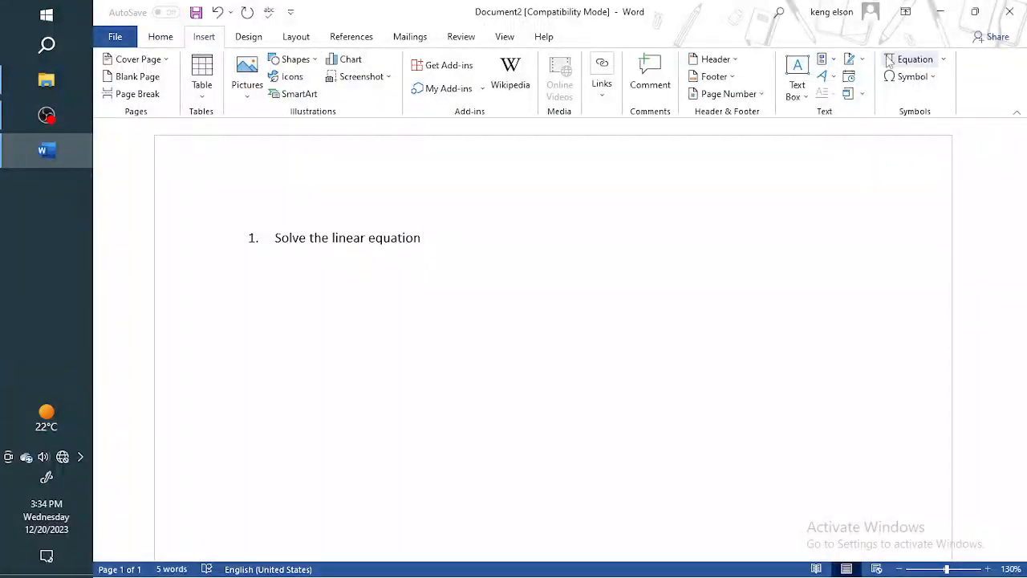
left_click(913, 62)
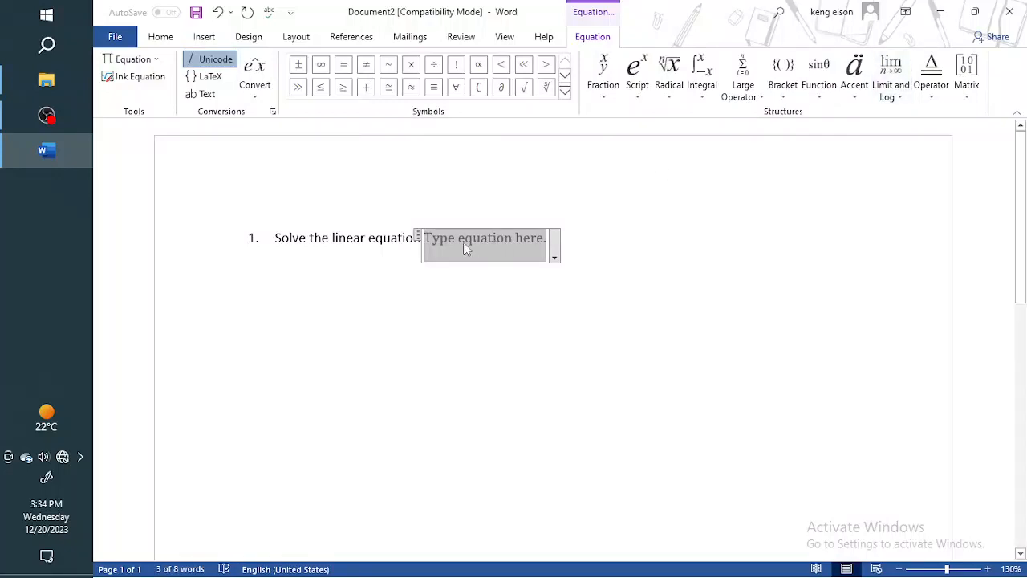
type("2")
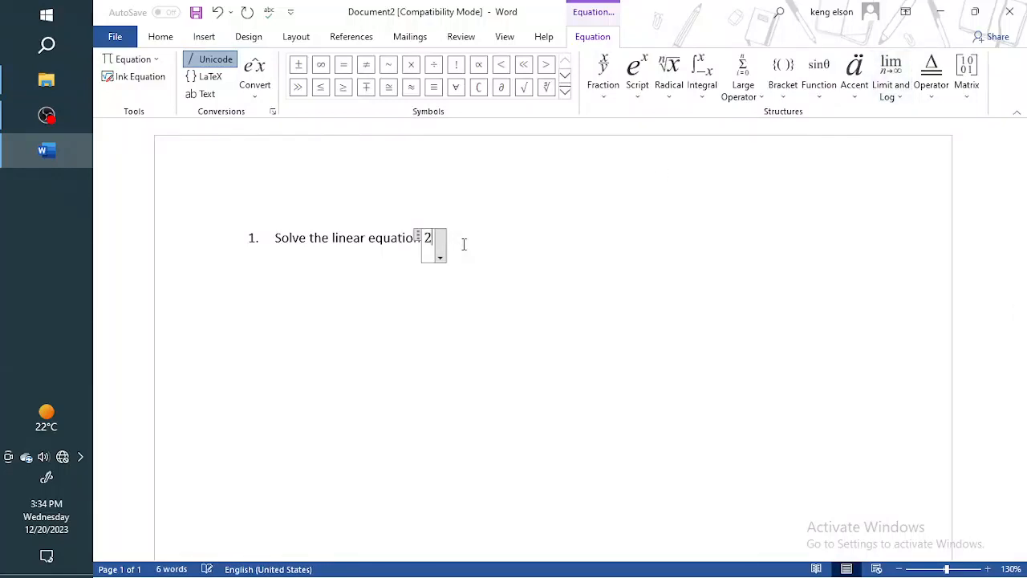
type("x + 1 = 0")
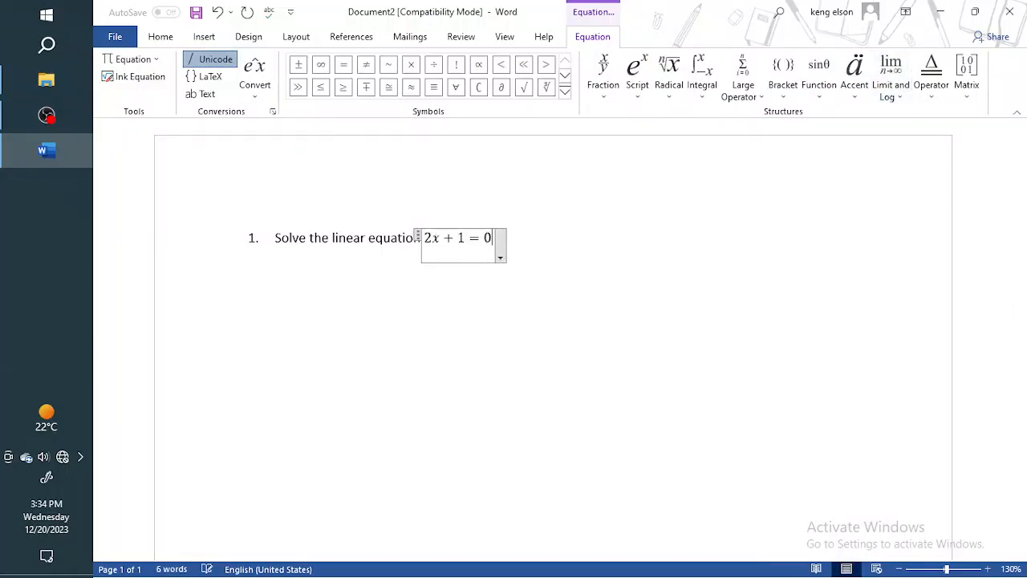
Write "2x + 1 = 0" as plain text on an unnumbered line below item 1 and compare it with the equation object.
key("Return")
key("BackSpace")
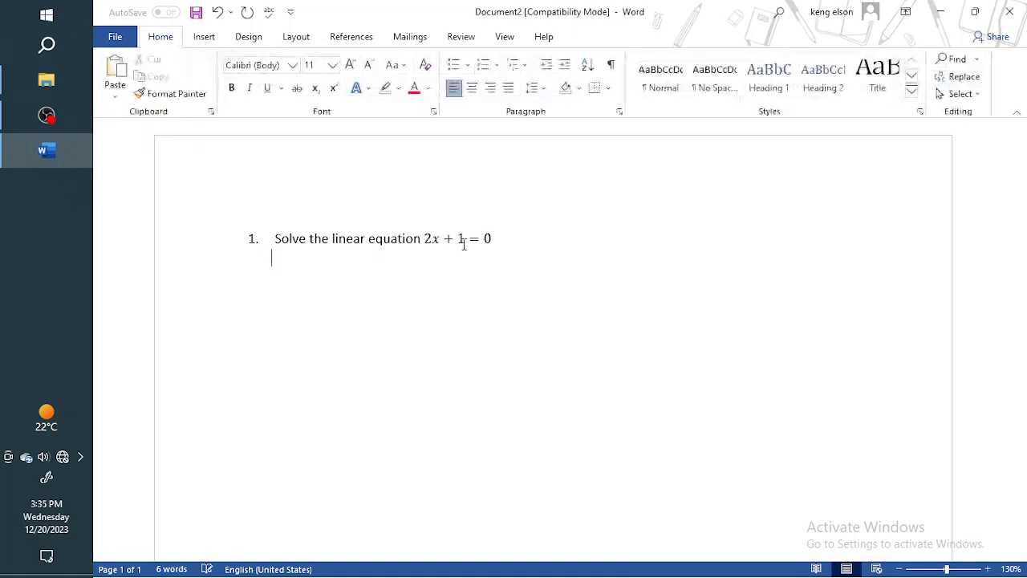
type("2x + 1")
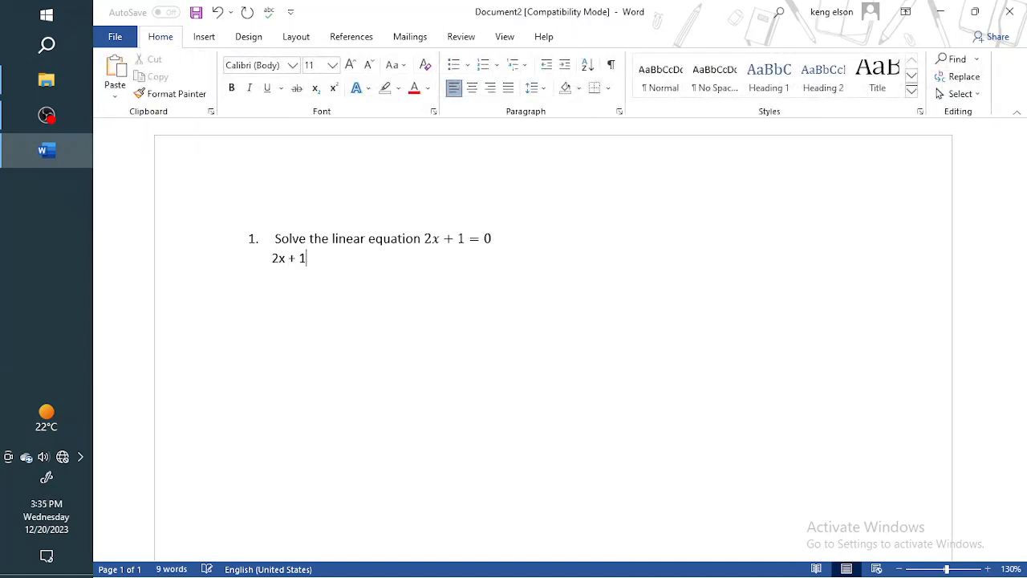
type(" = 0")
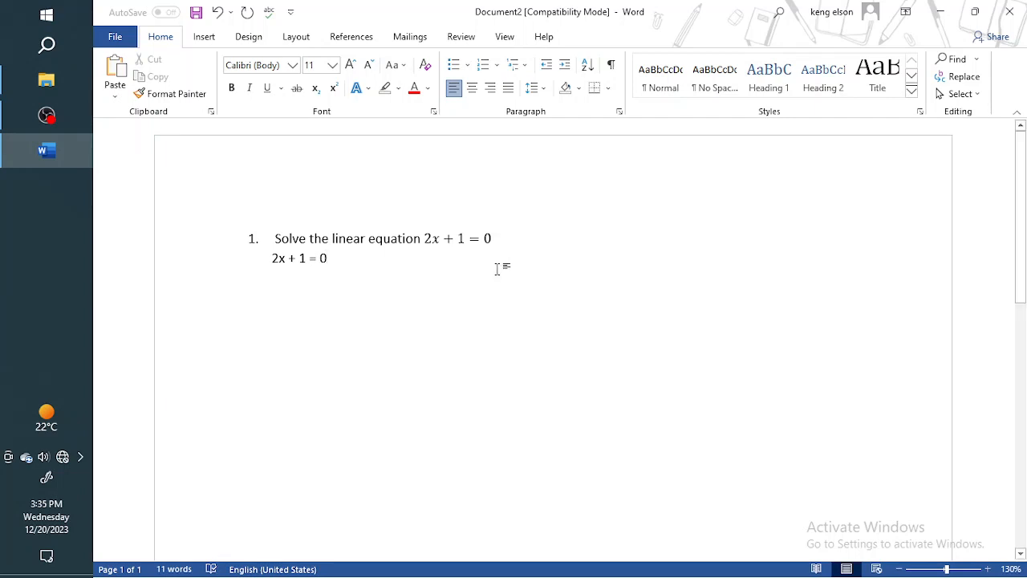
left_click_drag(427, 239, 495, 239)
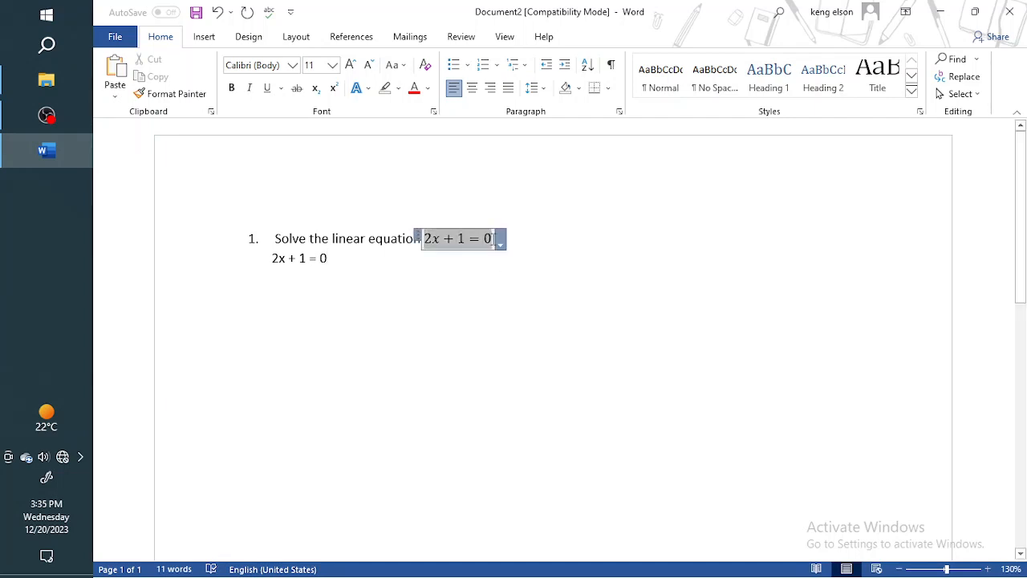
left_click(495, 238)
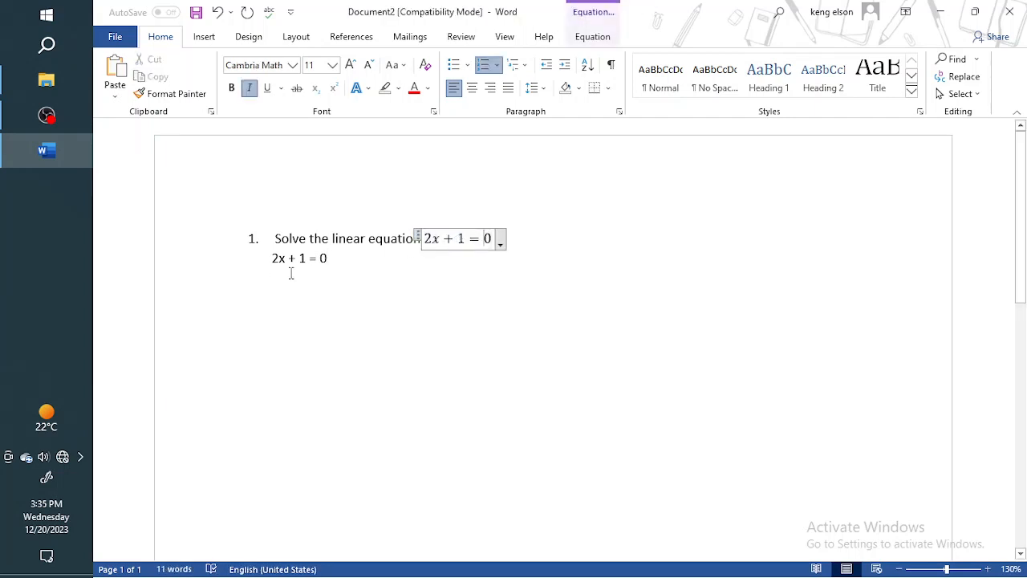
Delete the plain-text line "2x + 1 = 0" below item 1.
left_click_drag(271, 258, 329, 267)
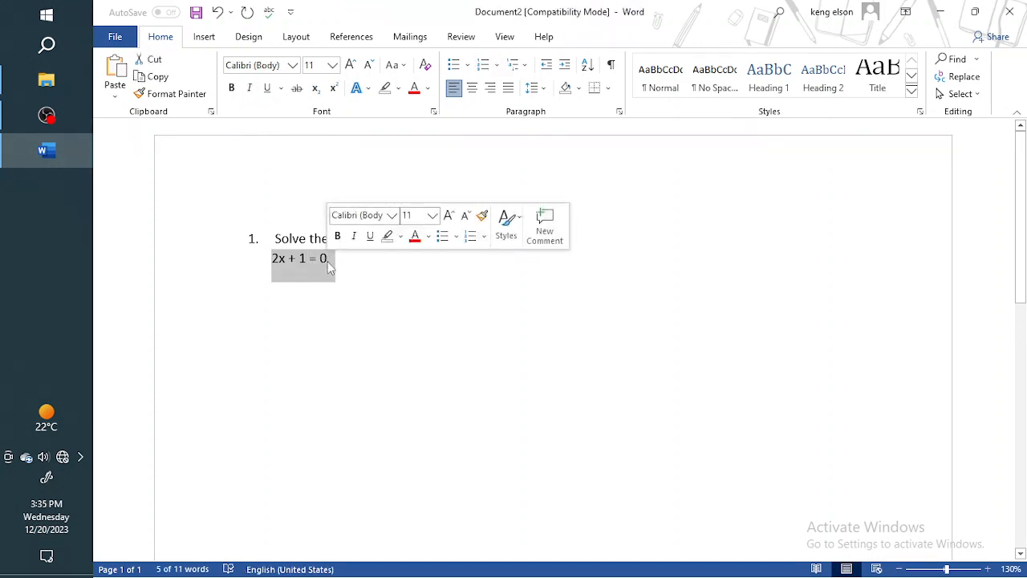
left_click(329, 265)
key("BackSpace")
key("BackSpace")
key("BackSpace")
key("BackSpace")
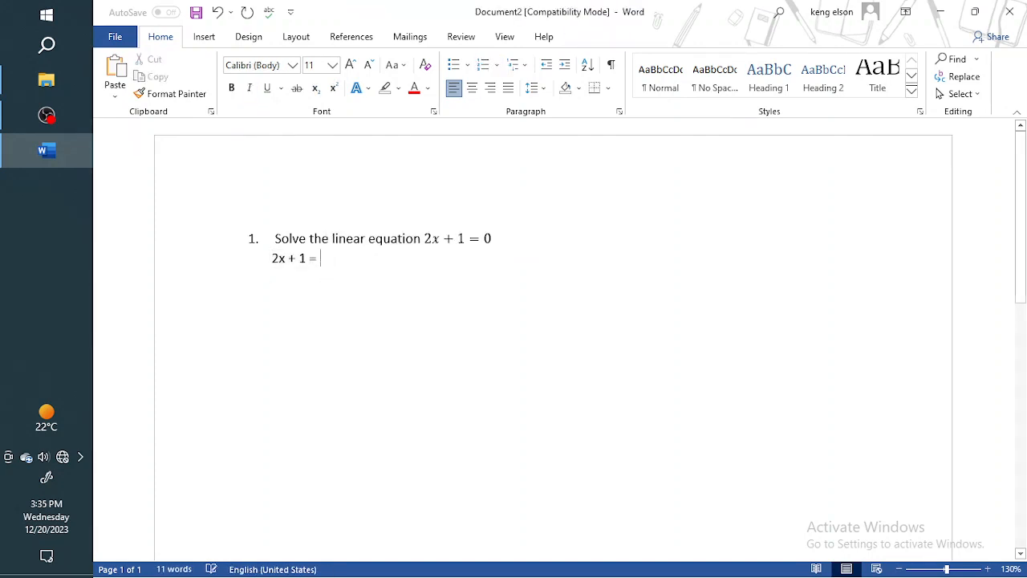
key("BackSpace")
key("BackSpace")
key("BackSpace")
key("BackSpace")
key("BackSpace")
key("BackSpace")
key("BackSpace")
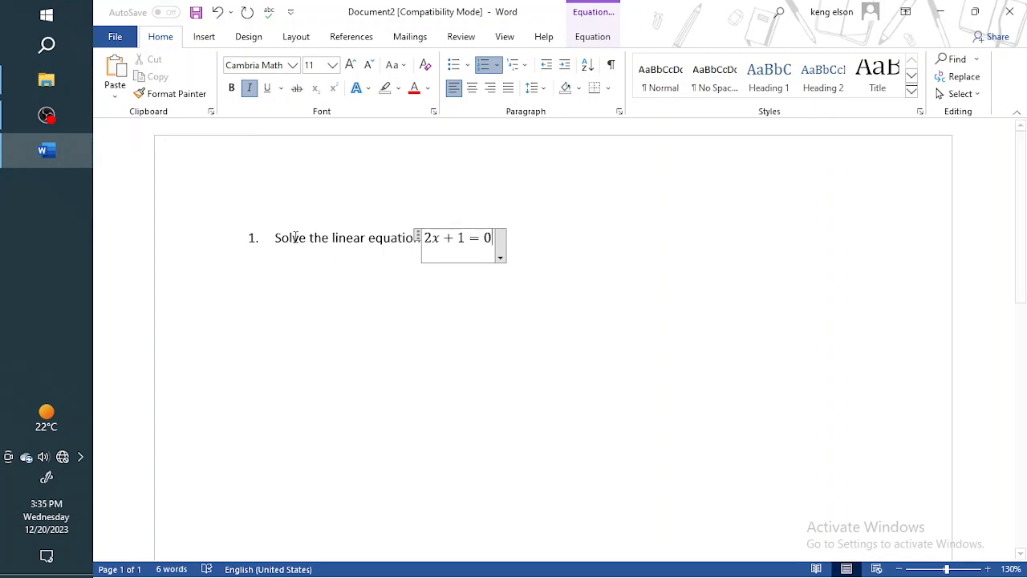
Clear 2x + 1 = 0 from the equation object in list item 1.
left_click(202, 38)
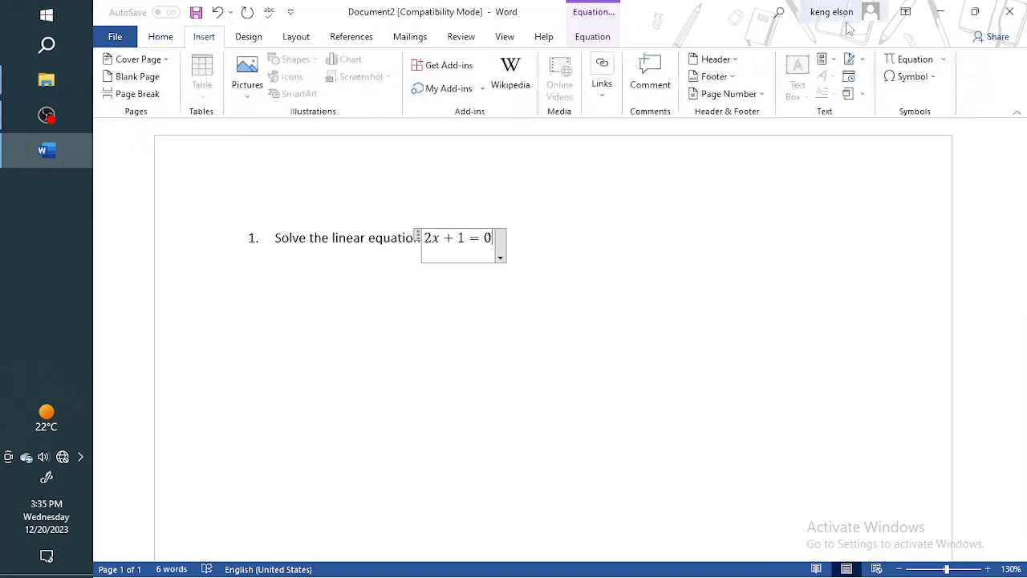
left_click(905, 60)
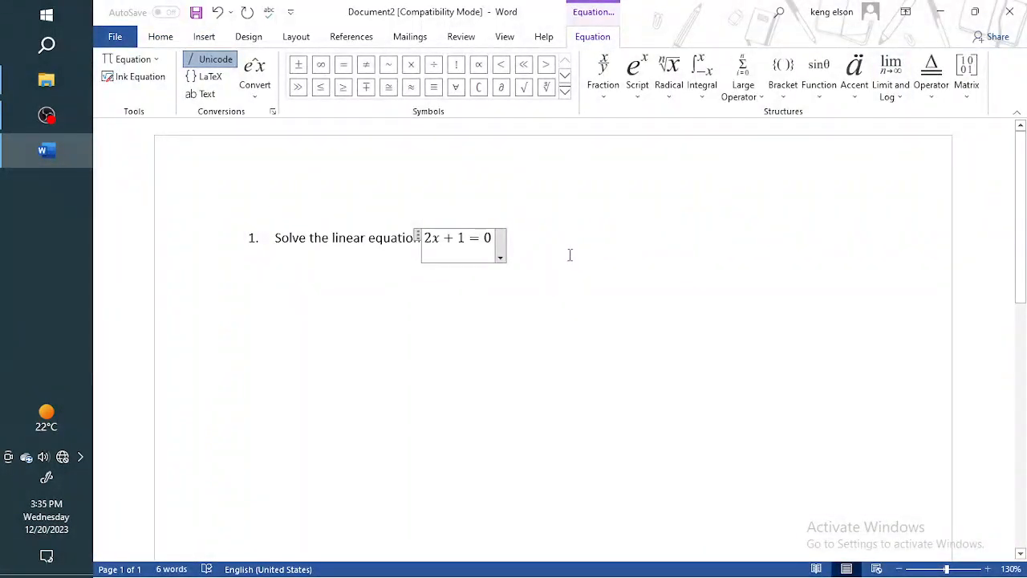
key("BackSpace")
key("BackSpace")
key("BackSpace")
key("BackSpace")
key("BackSpace")
key("BackSpace")
key("BackSpace")
key("BackSpace")
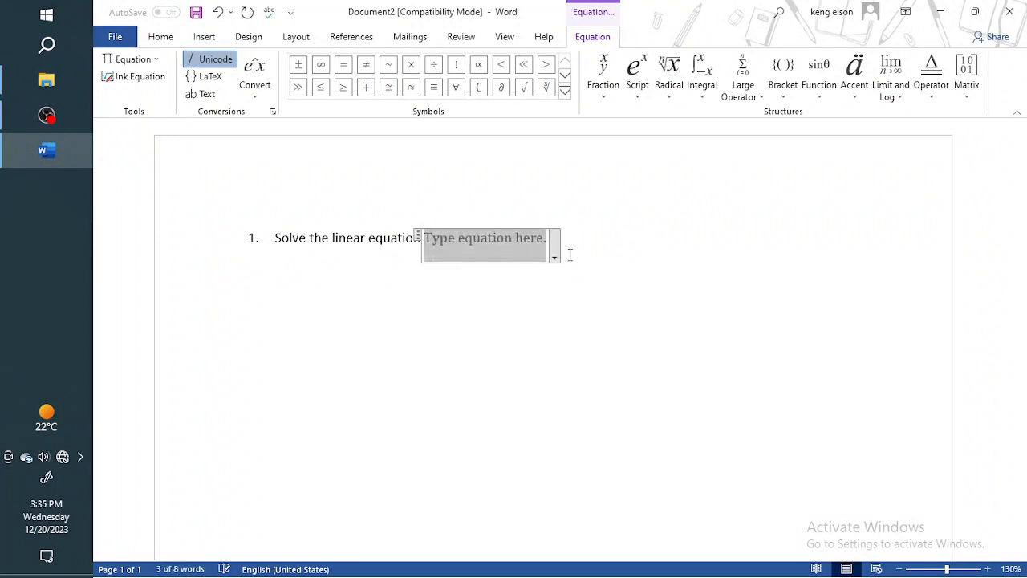
Add an unnumbered line below item 1 reading "Shortcut : alt + =".
key("Return")
key("BackSpace")
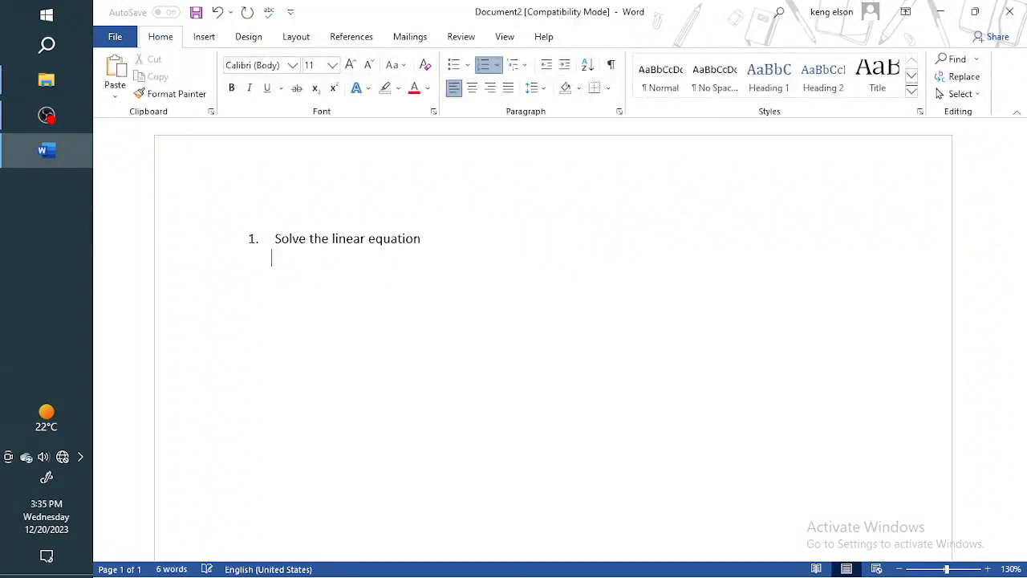
type("Shortcupt")
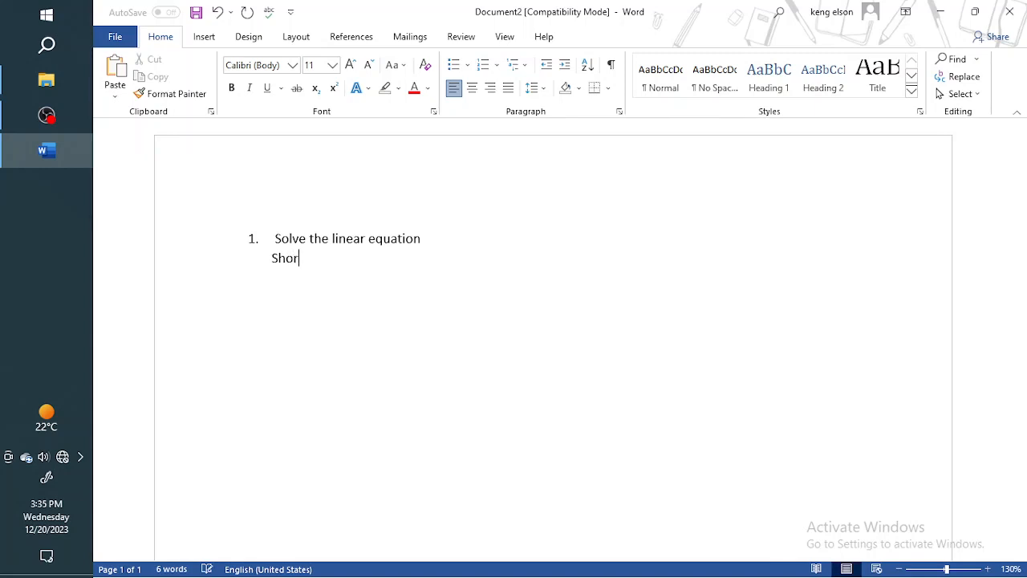
key("BackSpace")
key("BackSpace")
type("t : alt + =")
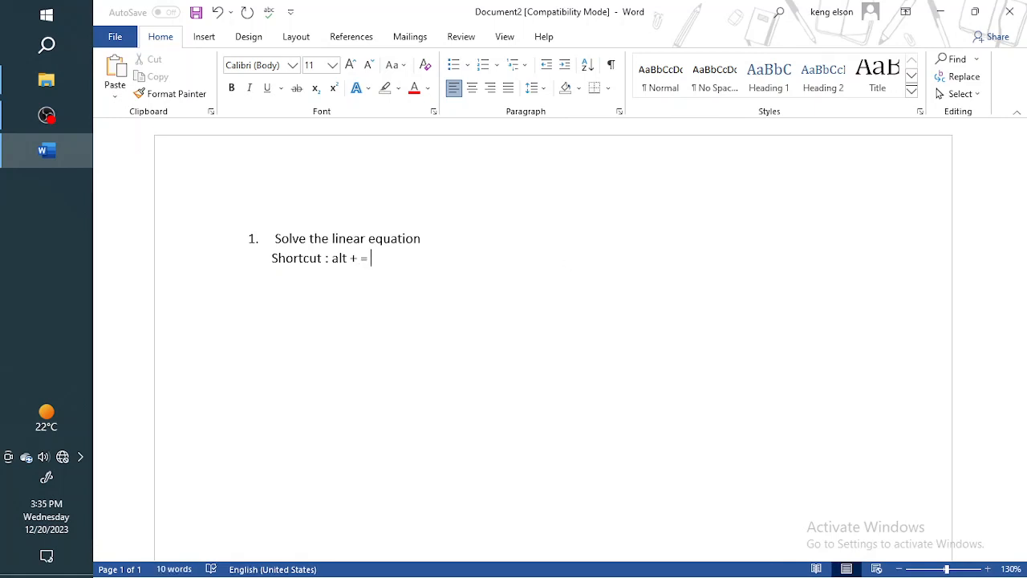
Insert an equation object reading 2x + 1 = 0 after "Solve the linear equation" in list item 1.
left_click(448, 238)
key("alt+equal")
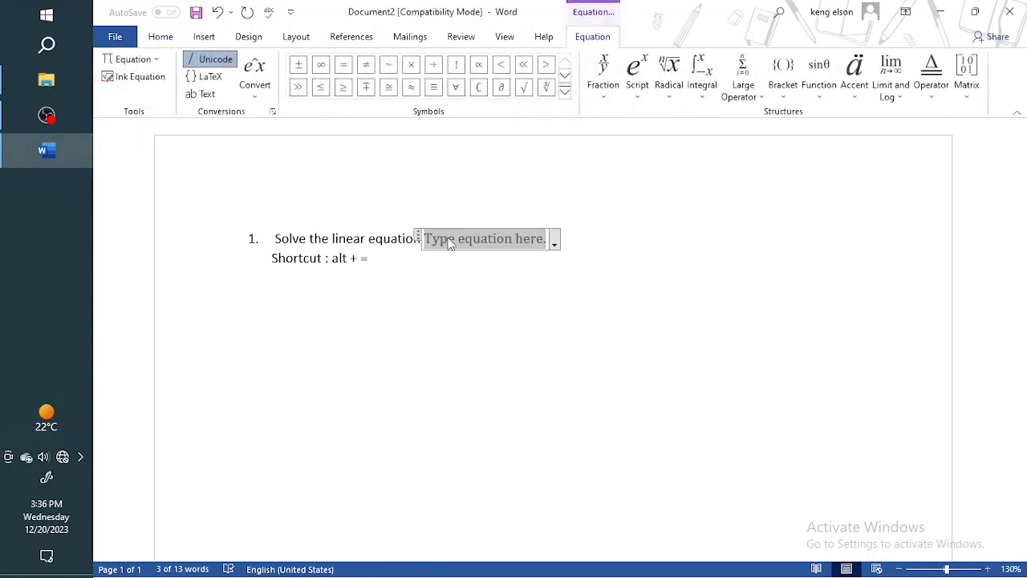
type("2x+1=0")
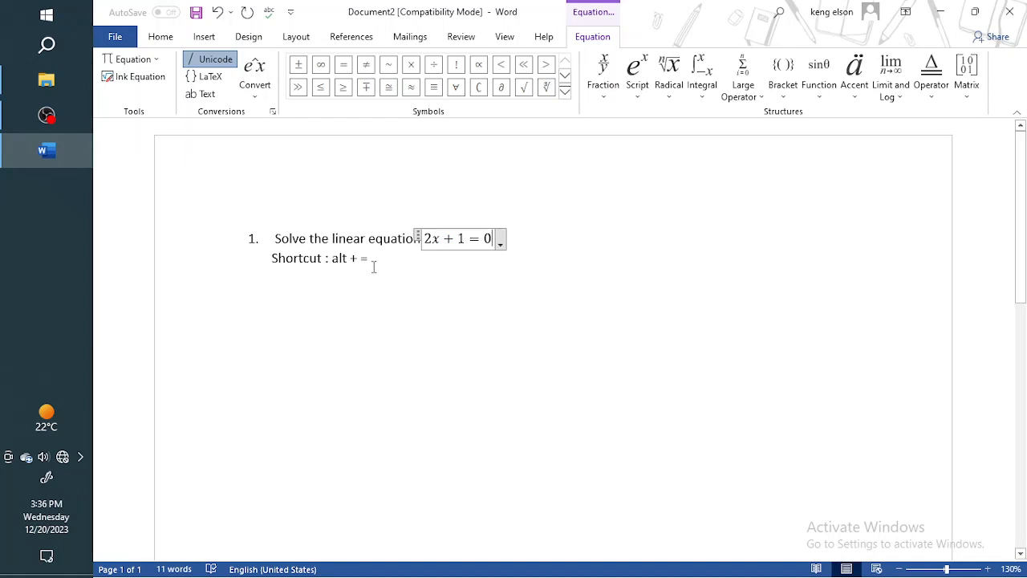
Make the "Shortcut : alt + =" line below item 1 bold and place the cursor on the empty line beneath it.
left_click_drag(273, 258, 367, 261)
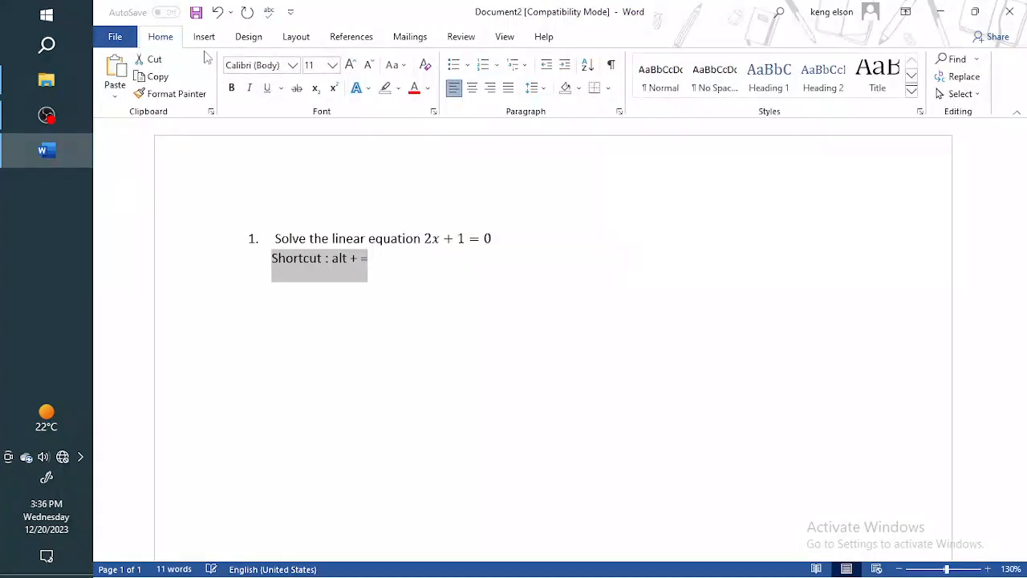
left_click(231, 88)
left_click(380, 273)
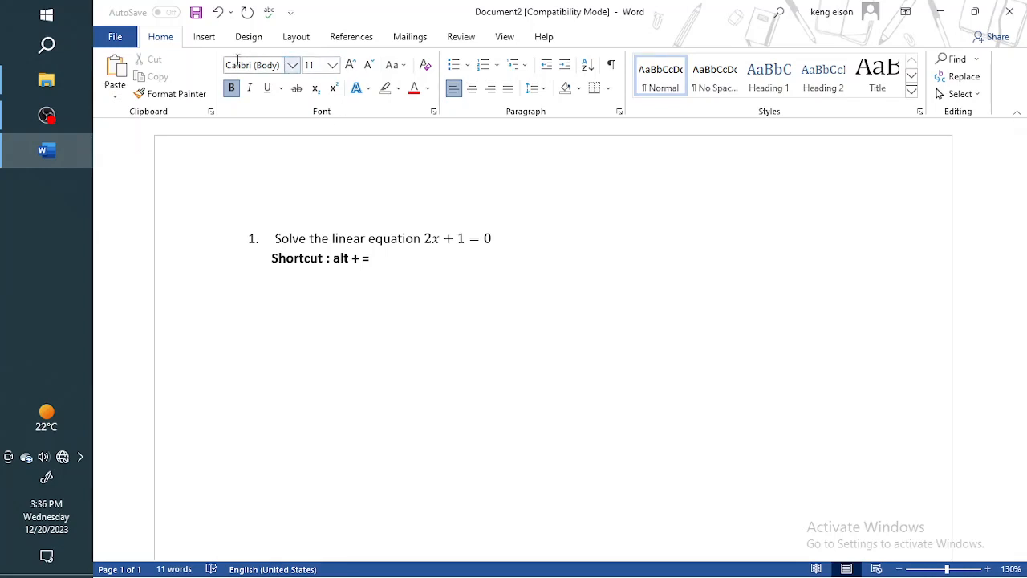
Try to open the icon gallery for inserting an icon, and cancel it.
left_click(204, 41)
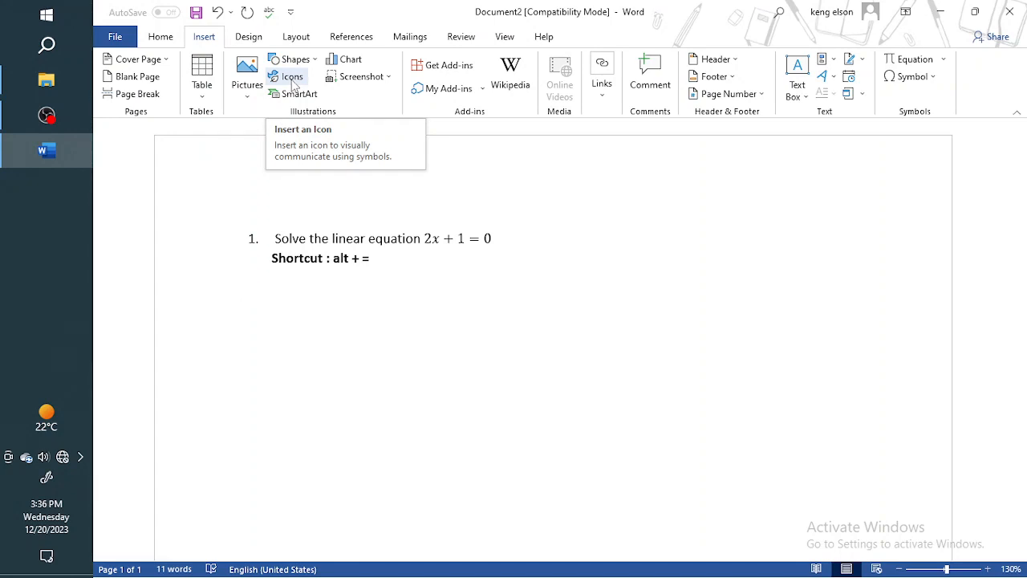
left_click(292, 84)
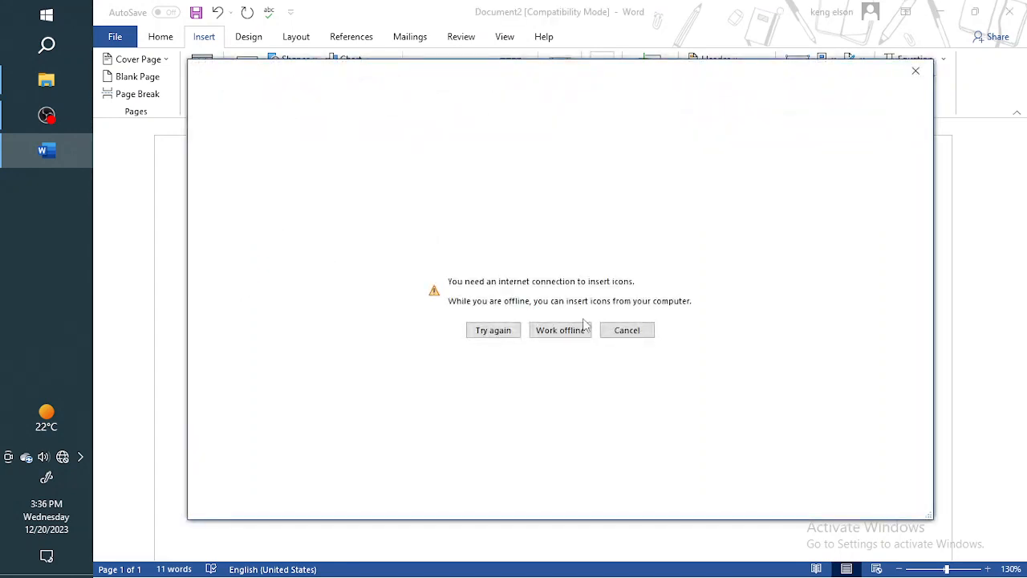
left_click(624, 331)
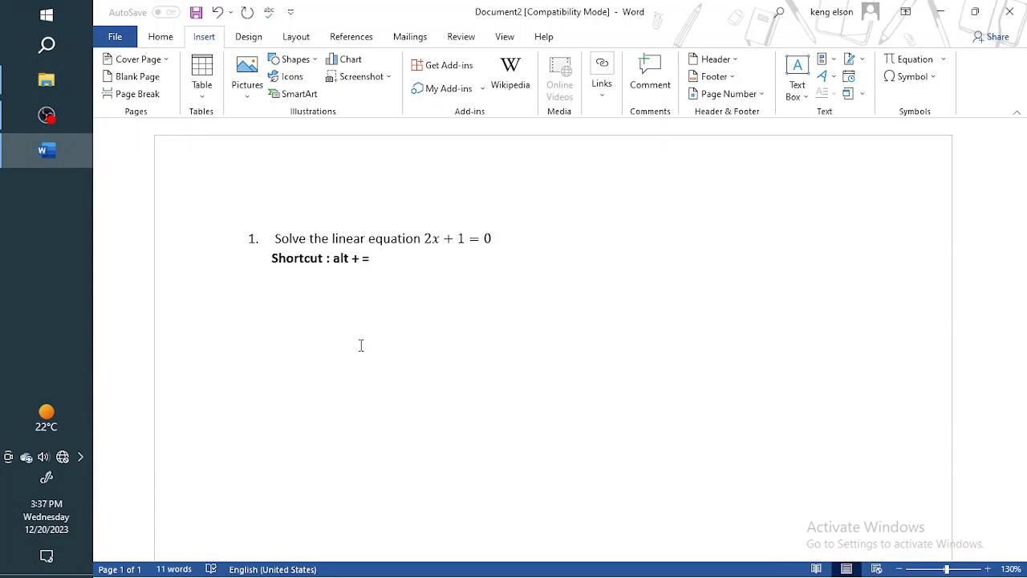
View the Matrix layouts among the SmartArt graphics and close the dialog without inserting one.
left_click(294, 95)
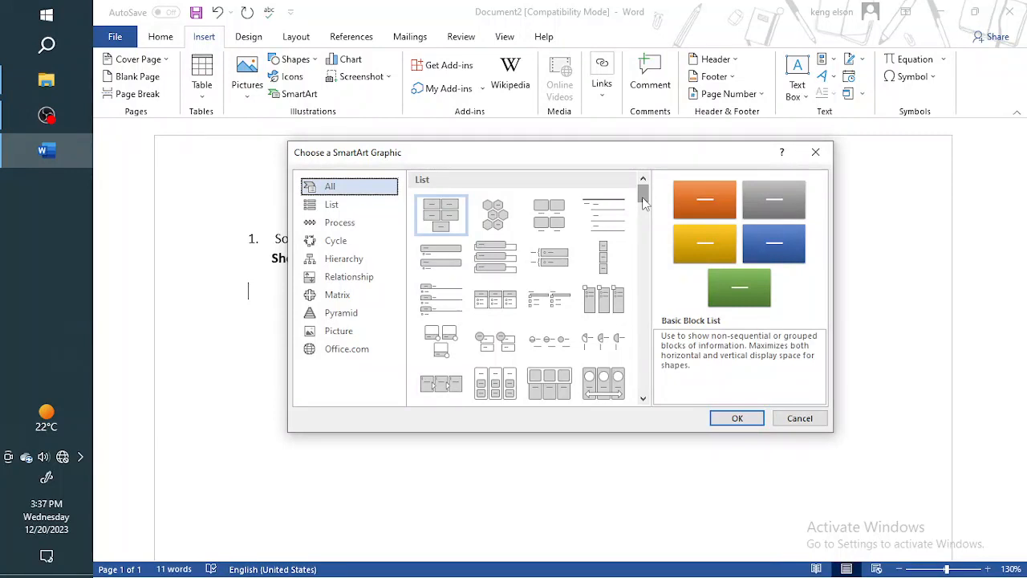
left_click(354, 294)
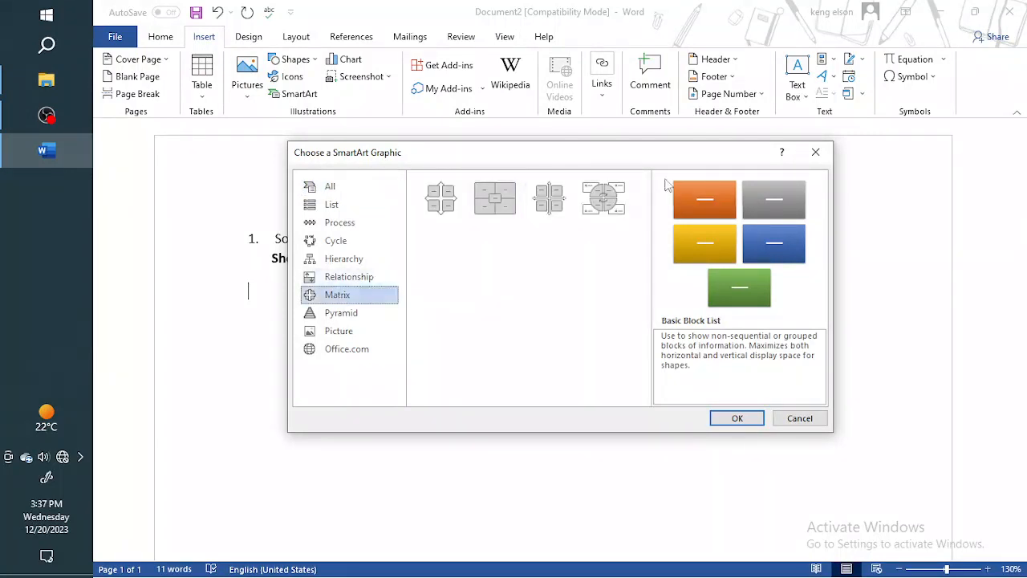
left_click(815, 152)
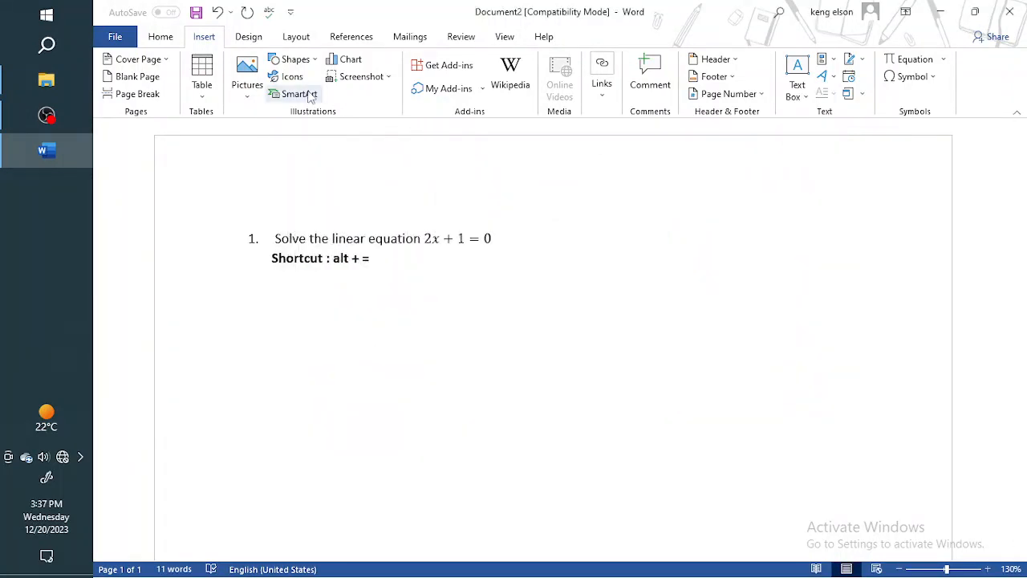
Browse the Pie, Bar, Treemap and Histogram chart types and close the chart dialog without inserting a chart.
left_click(348, 62)
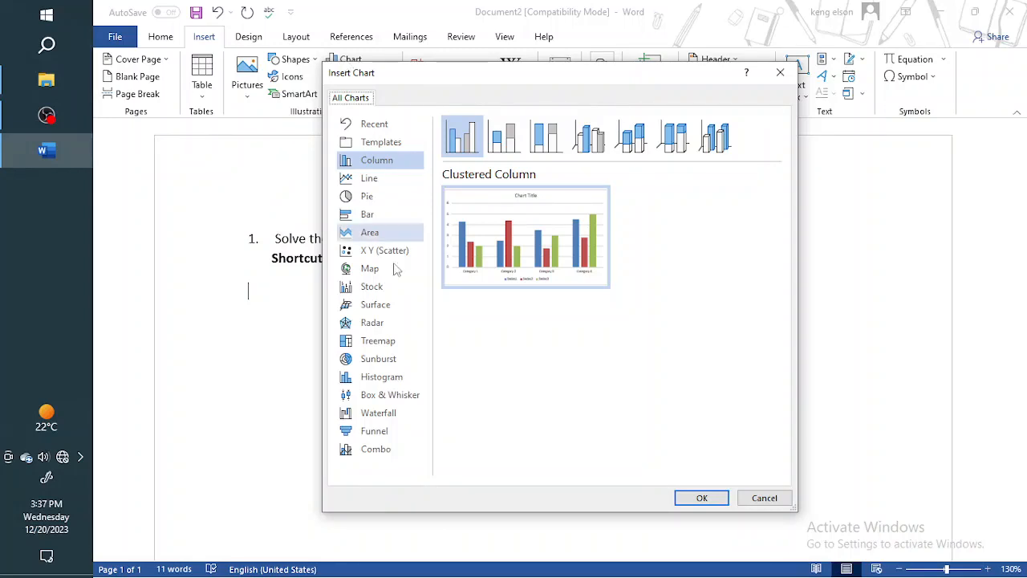
left_click(366, 200)
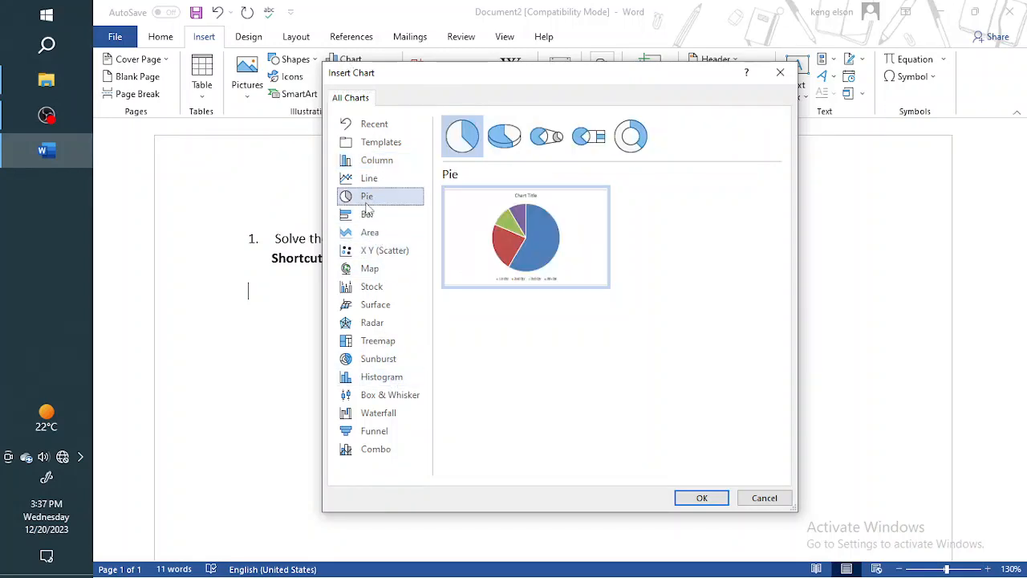
left_click(368, 214)
left_click(370, 343)
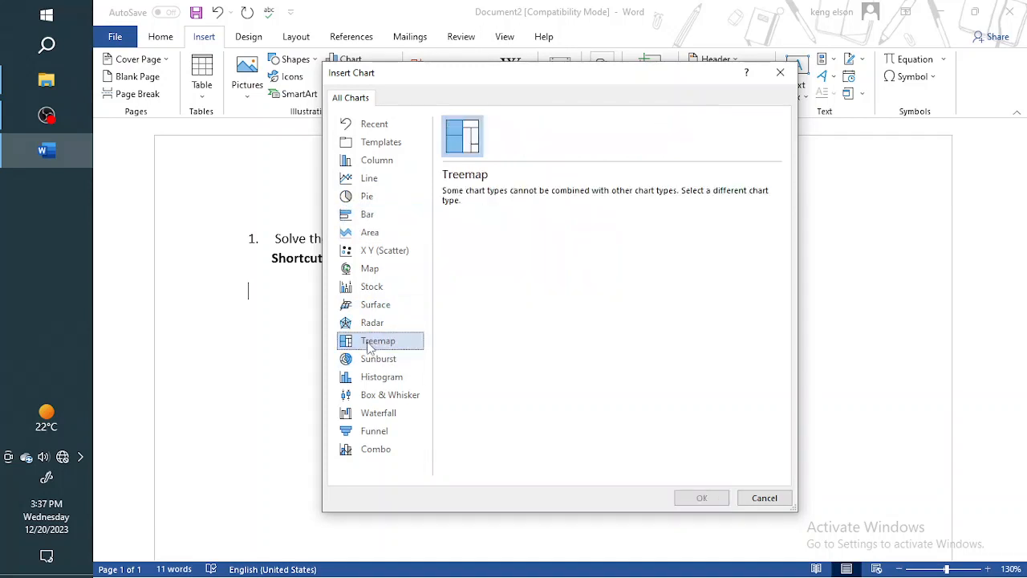
left_click(374, 379)
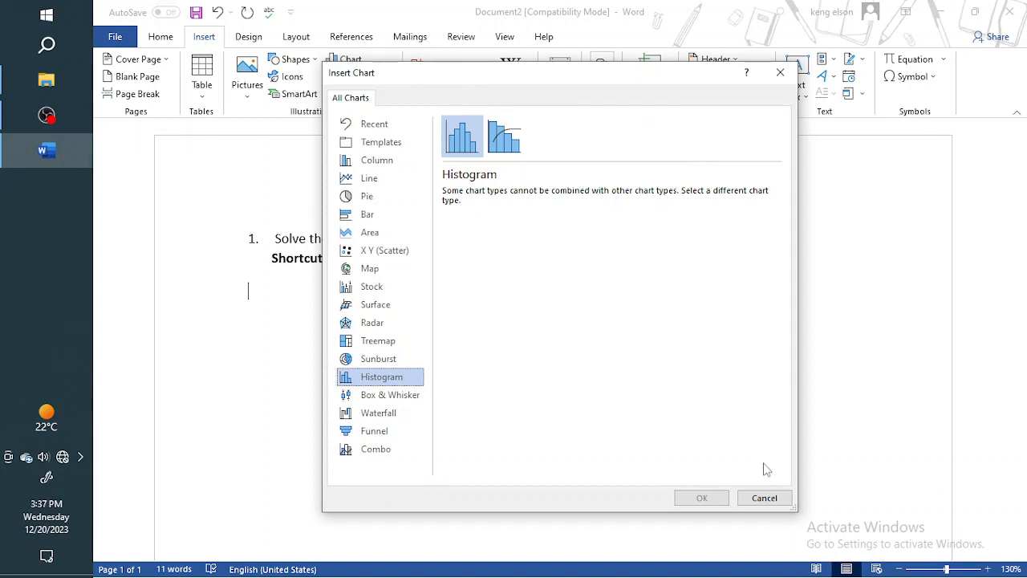
left_click(763, 498)
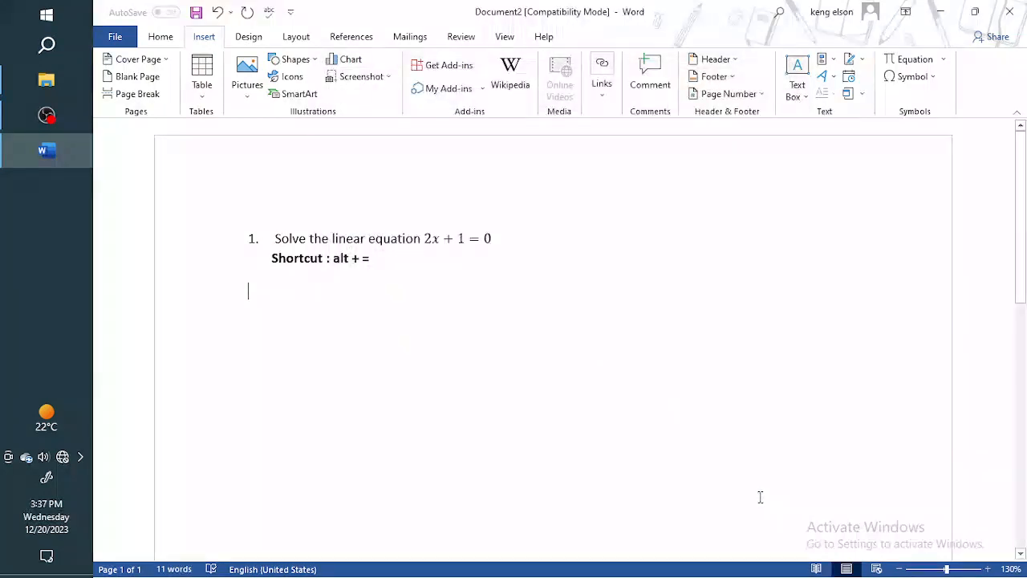
View the Screenshot and Links insert options, open the page header area and return to the document body.
left_click(389, 79)
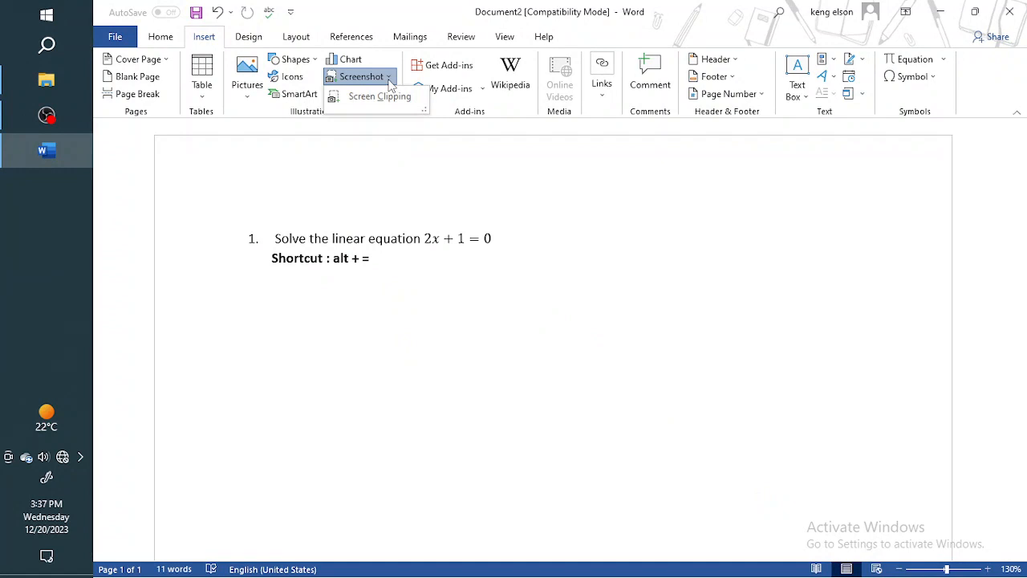
left_click(300, 332)
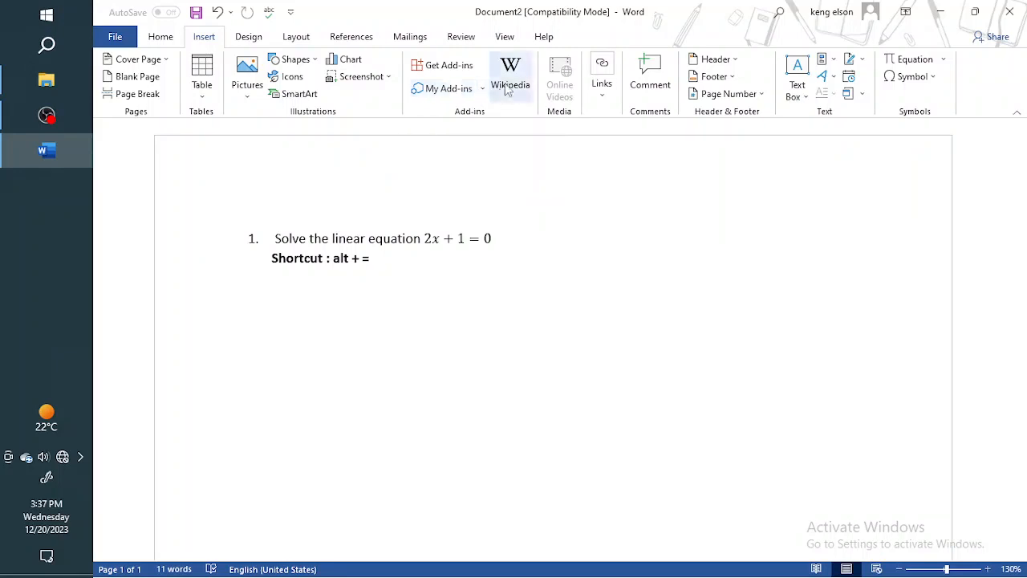
left_click(606, 99)
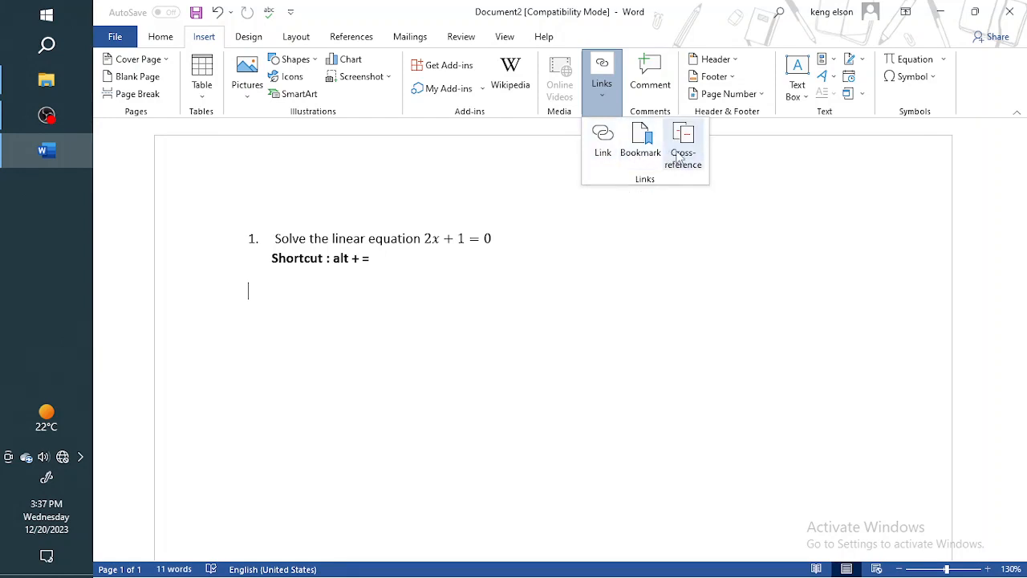
left_click(580, 232)
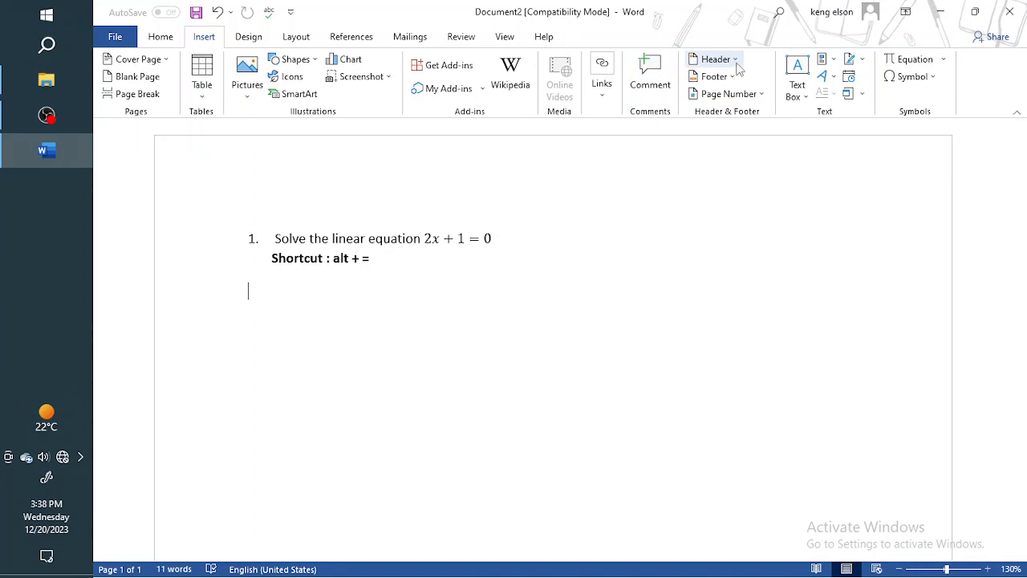
double_click(518, 168)
double_click(309, 293)
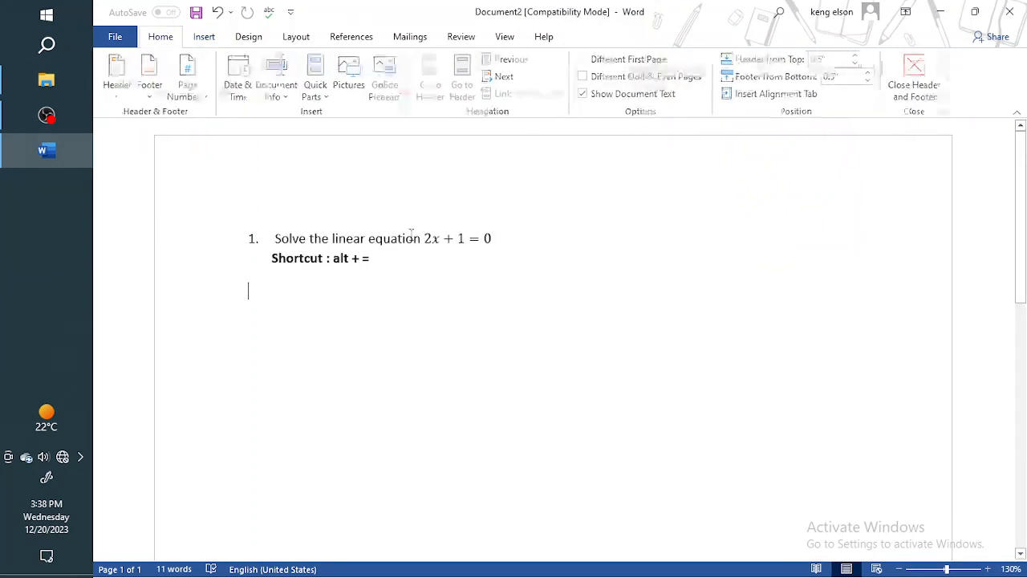
Draw a text box about 0.54" high and 4.06" wide above the question at the page's upper right and write "wrjghiwr" in it.
left_click(202, 38)
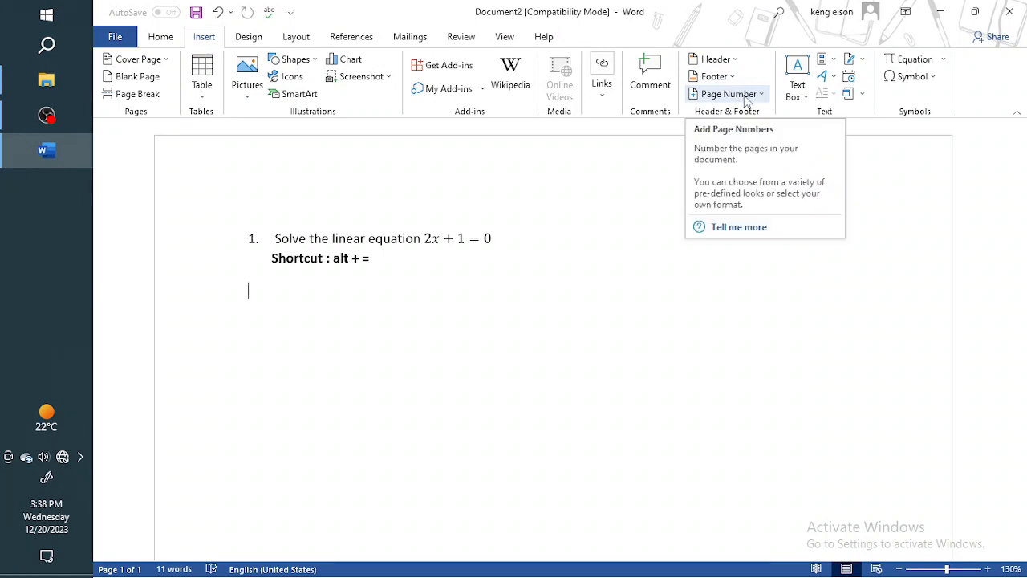
left_click(802, 97)
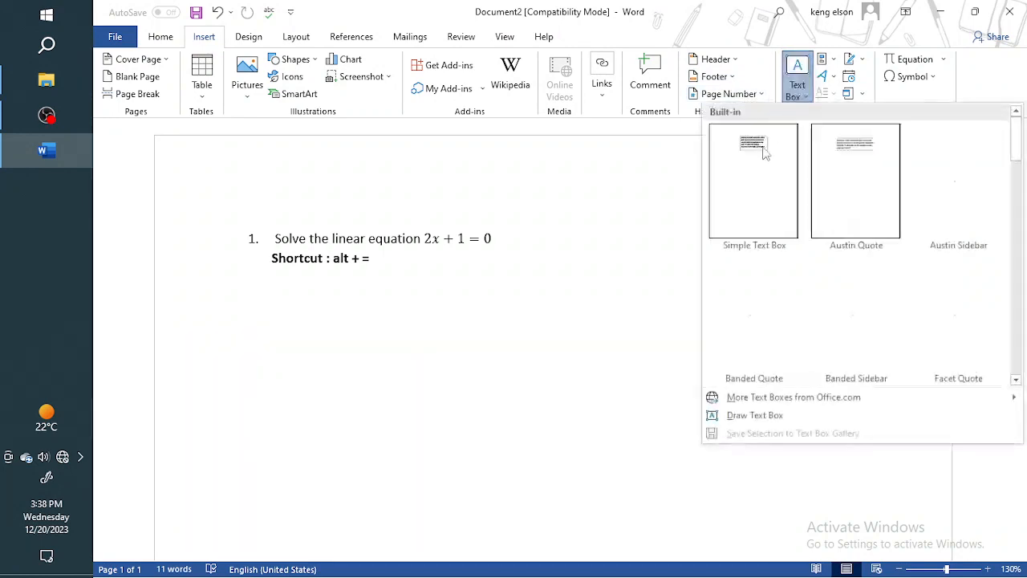
left_click(752, 416)
left_click_drag(562, 146, 945, 197)
left_click(553, 203)
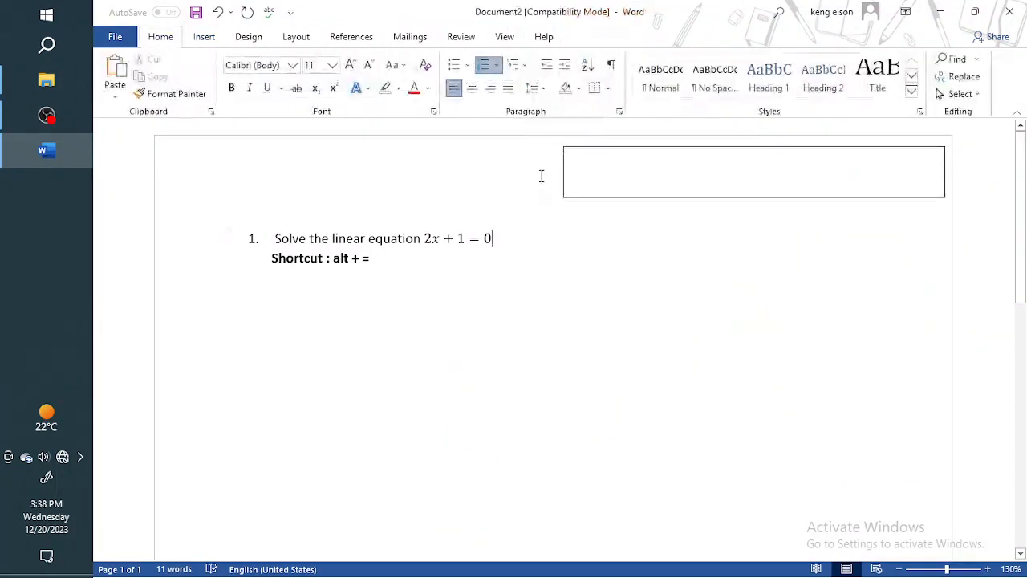
left_click(602, 189)
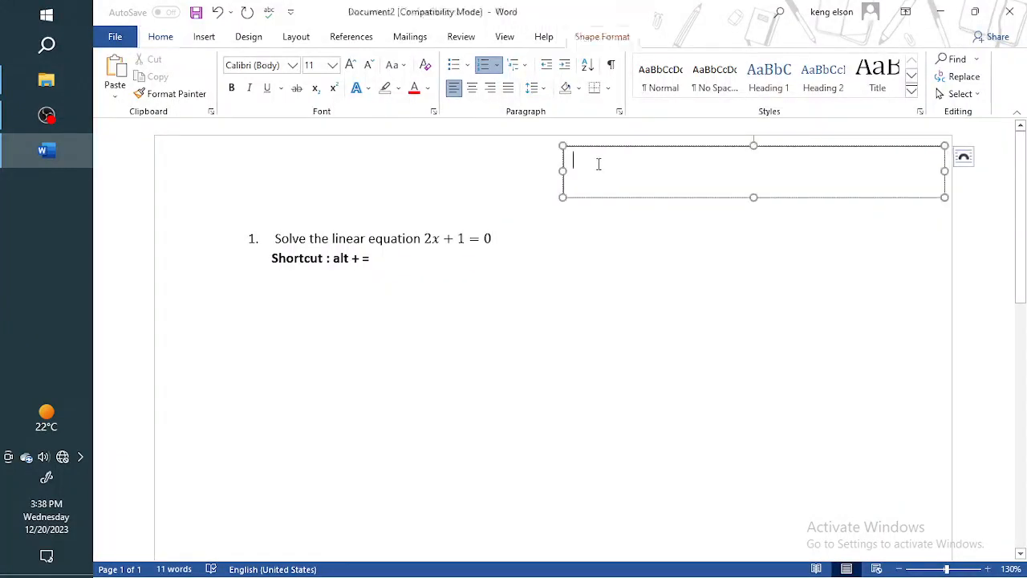
type("wrjghiwr")
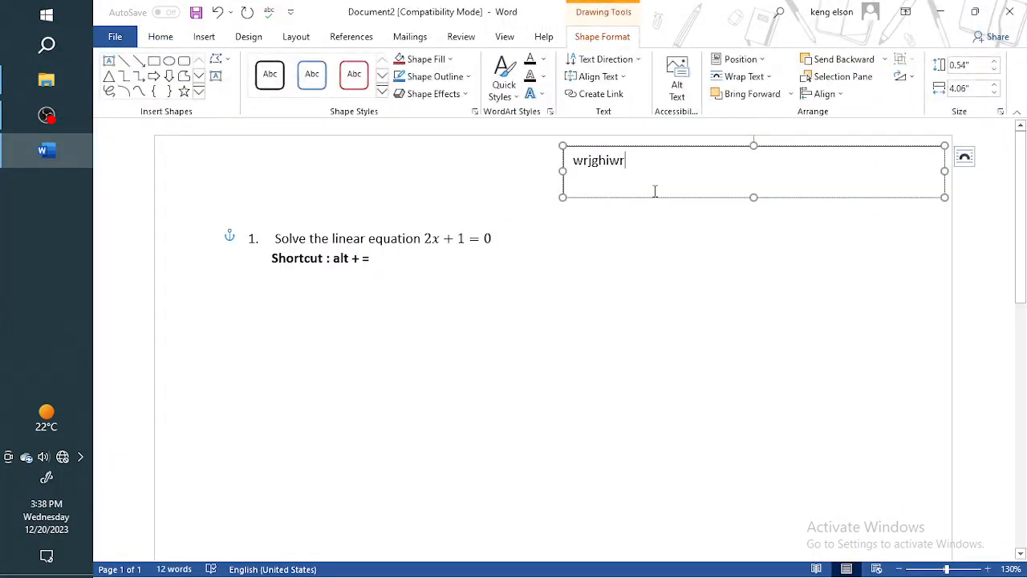
Move the text box across the area above the question and delete it.
left_click_drag(663, 199, 491, 213)
left_click_drag(331, 209, 533, 210)
key("Delete")
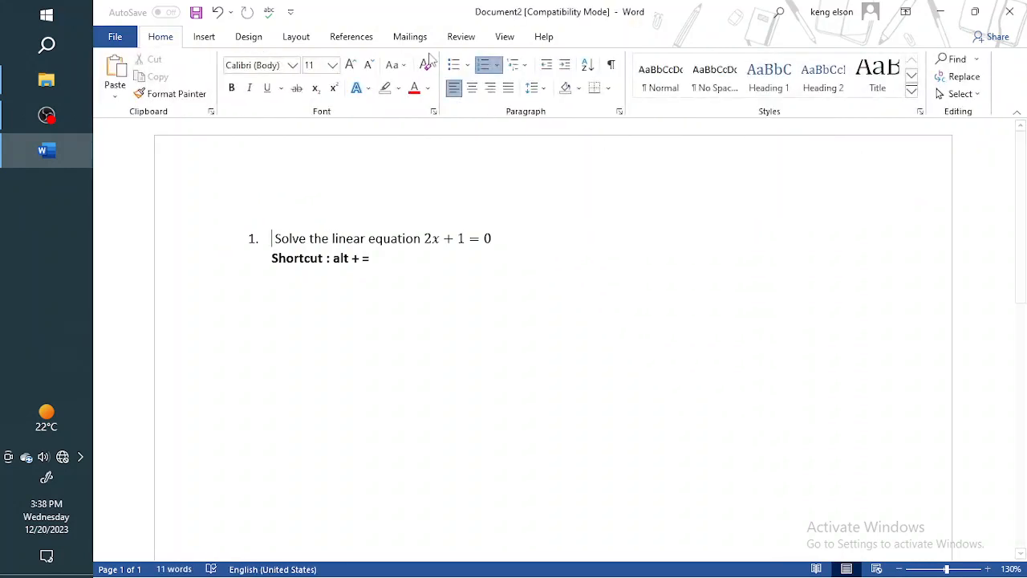
View the Quick Parts, WordArt and Signature Line options without inserting anything.
left_click(203, 36)
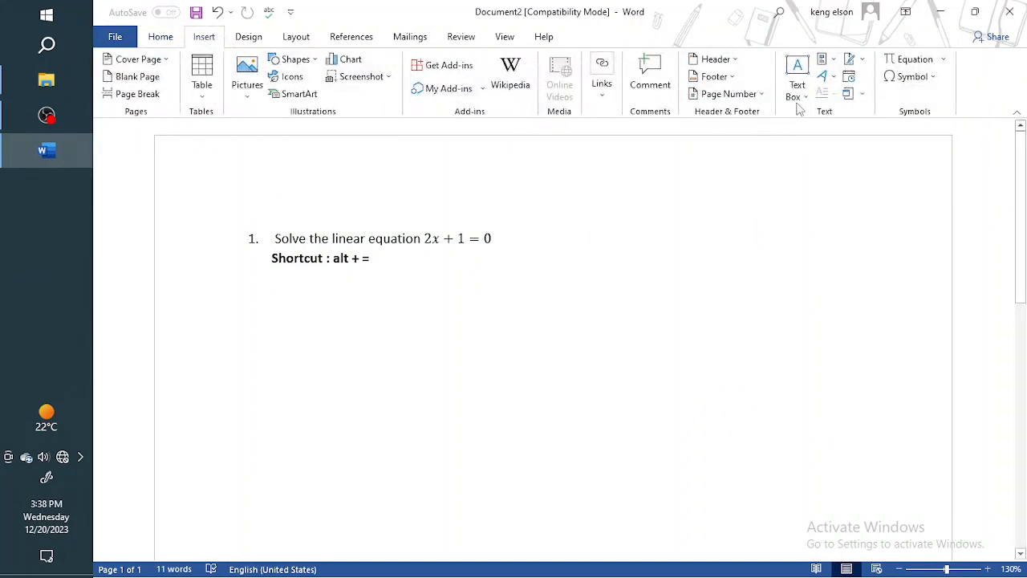
left_click(834, 63)
left_click(834, 64)
left_click(833, 78)
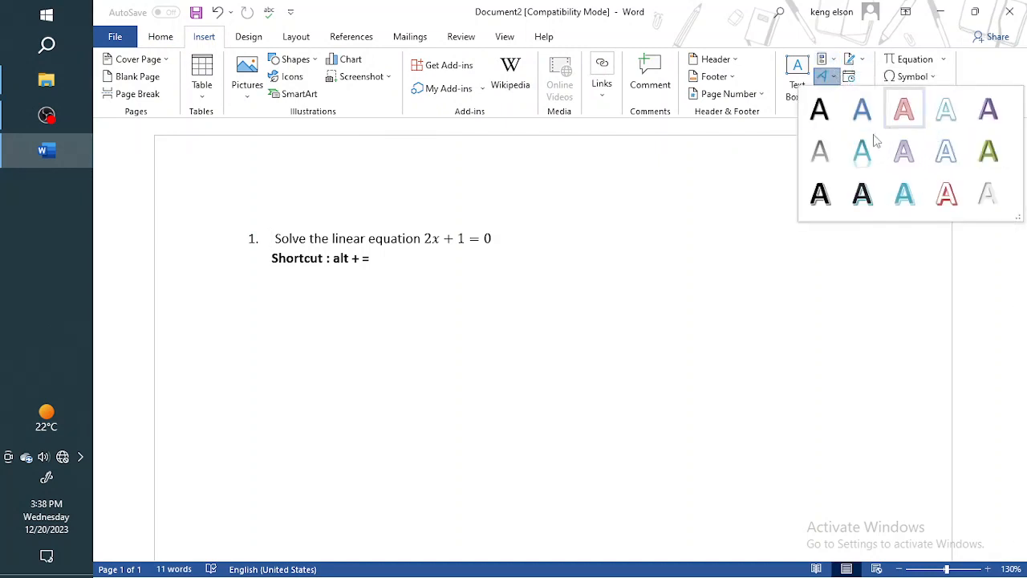
left_click(862, 63)
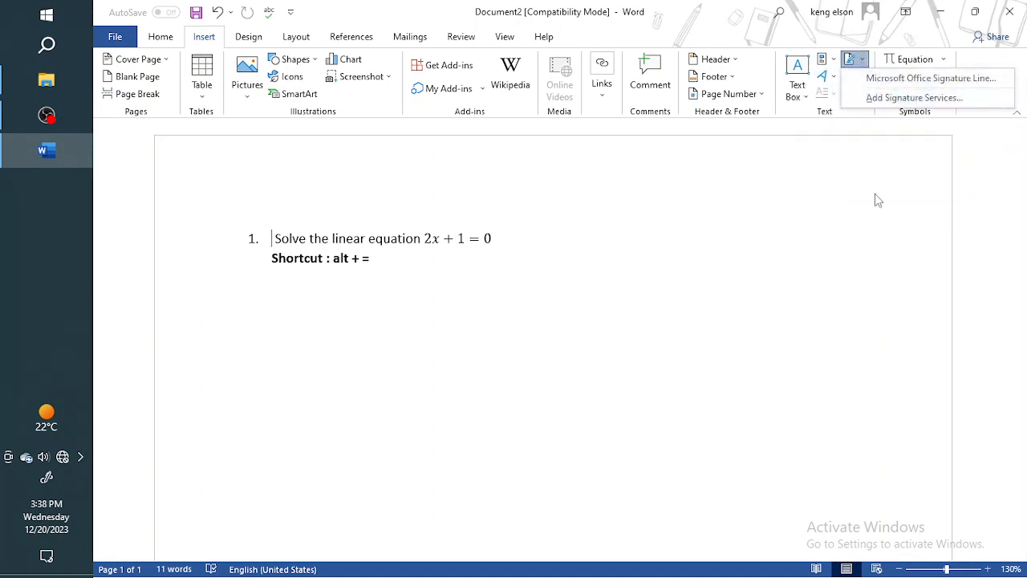
left_click(876, 221)
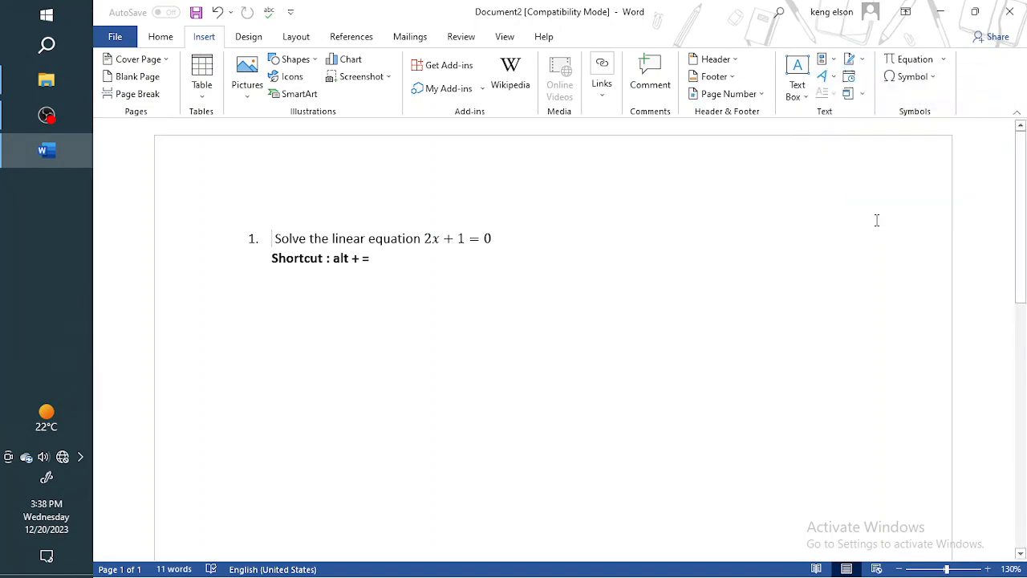
Examine the Wingdings characters in the full Symbol dialog and close it without inserting one.
left_click(908, 80)
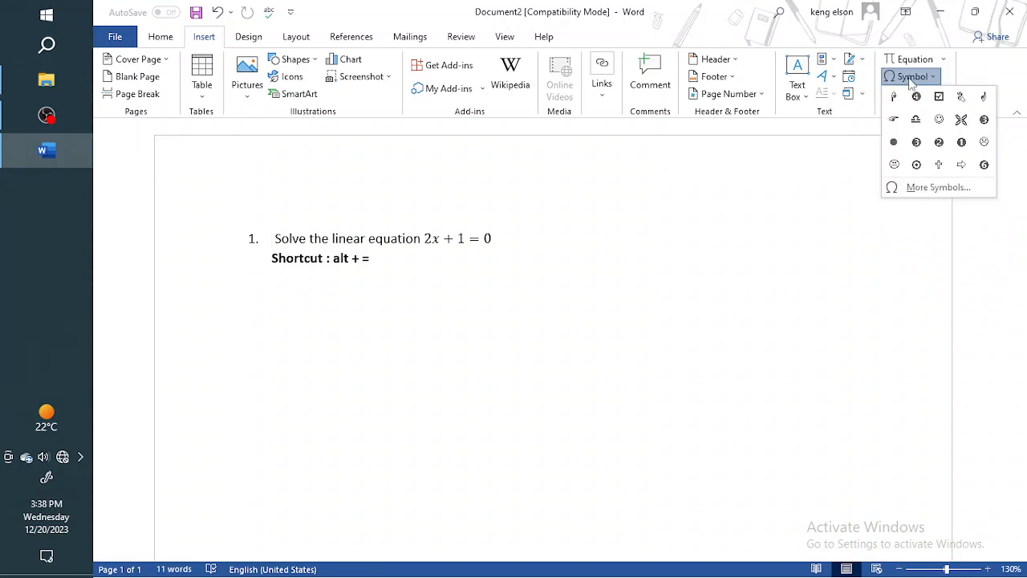
left_click(922, 187)
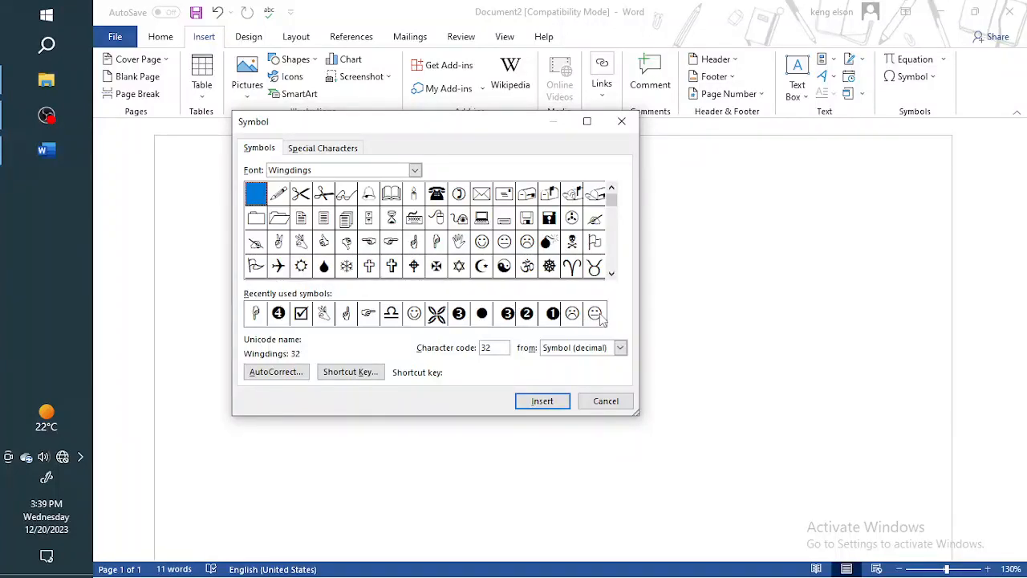
left_click(605, 402)
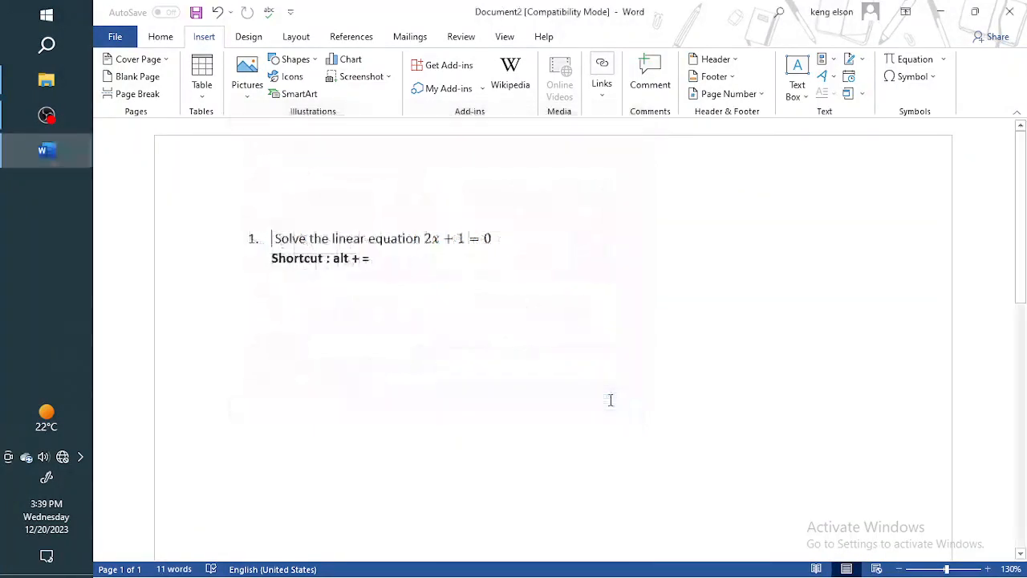
Insert an equation in LaTeX format before the question text, write \theta in it and delete the equation.
left_click(913, 61)
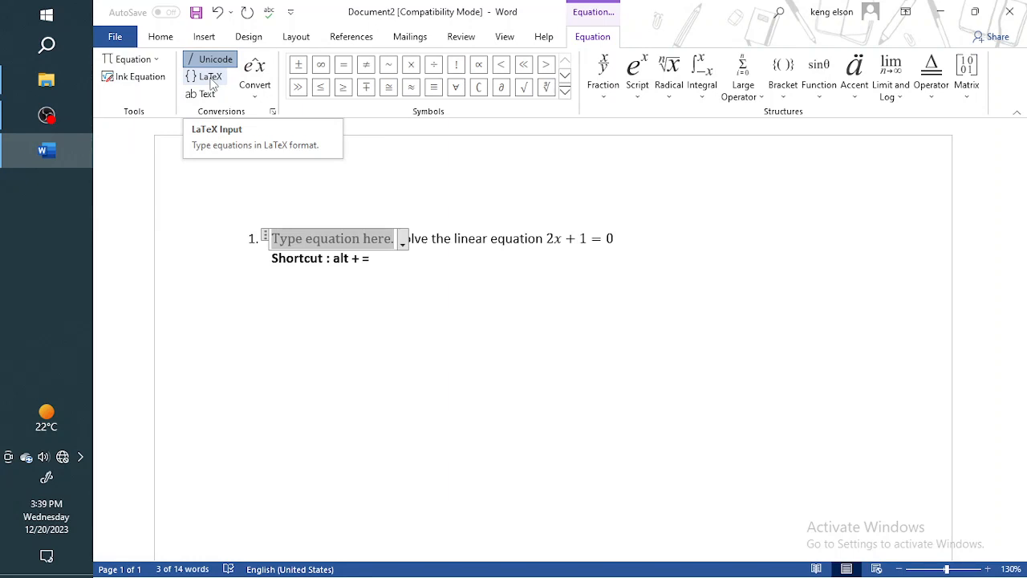
left_click(210, 80)
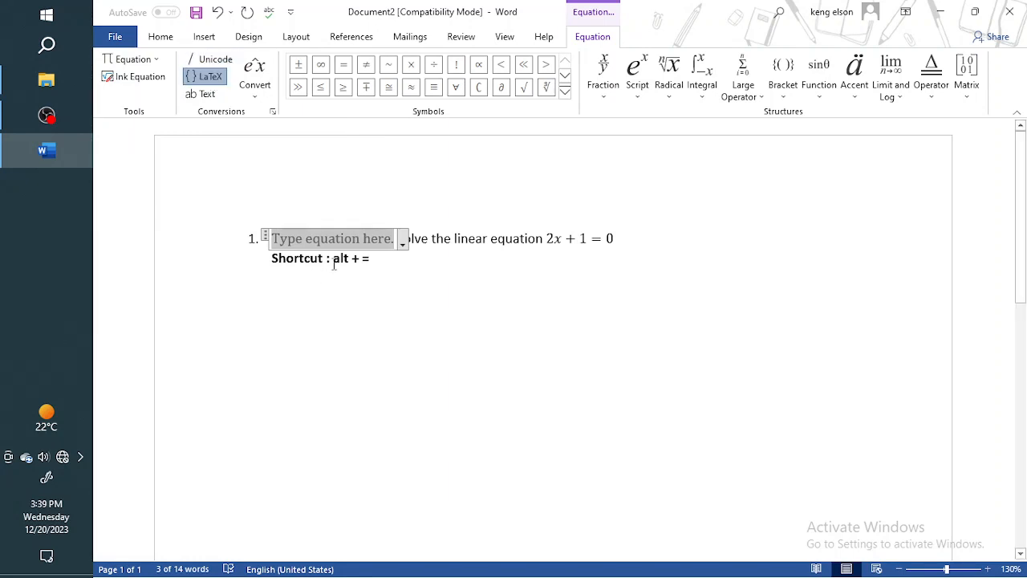
type("he linear equation 2x + 1 = 0")
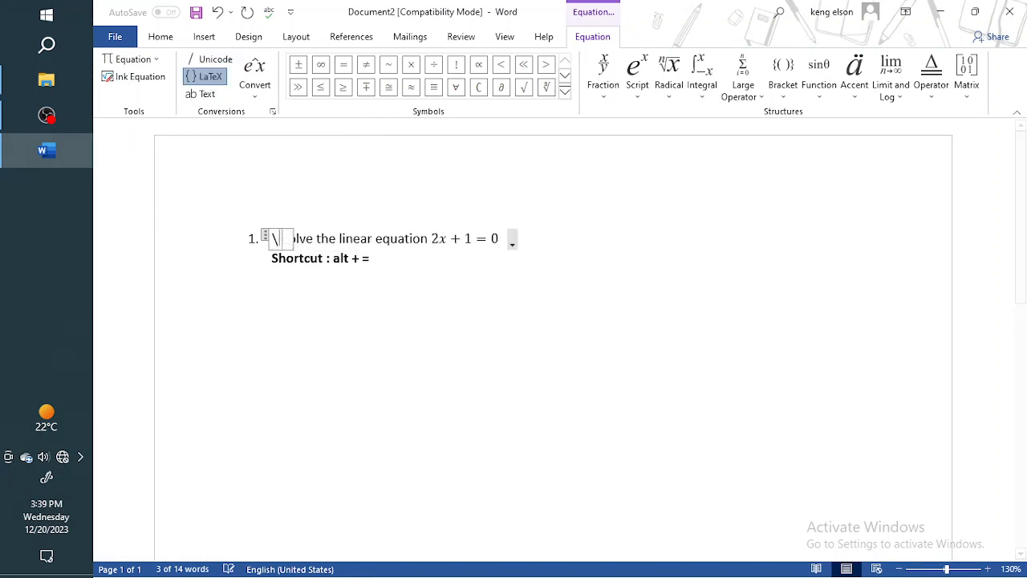
type("ta")
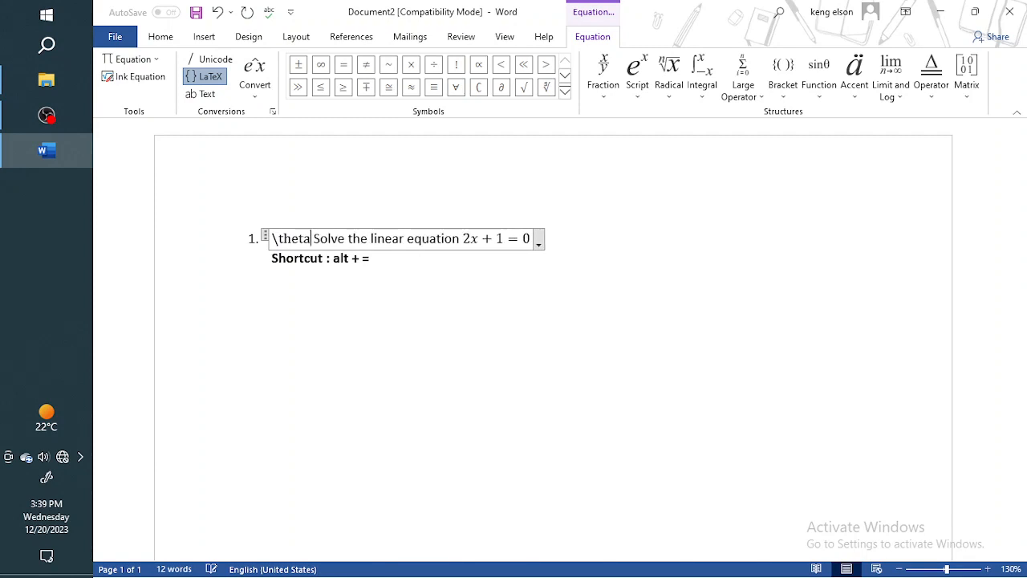
key("BackSpace")
key("BackSpace")
key("BackSpace")
key("BackSpace")
key("BackSpace")
key("BackSpace")
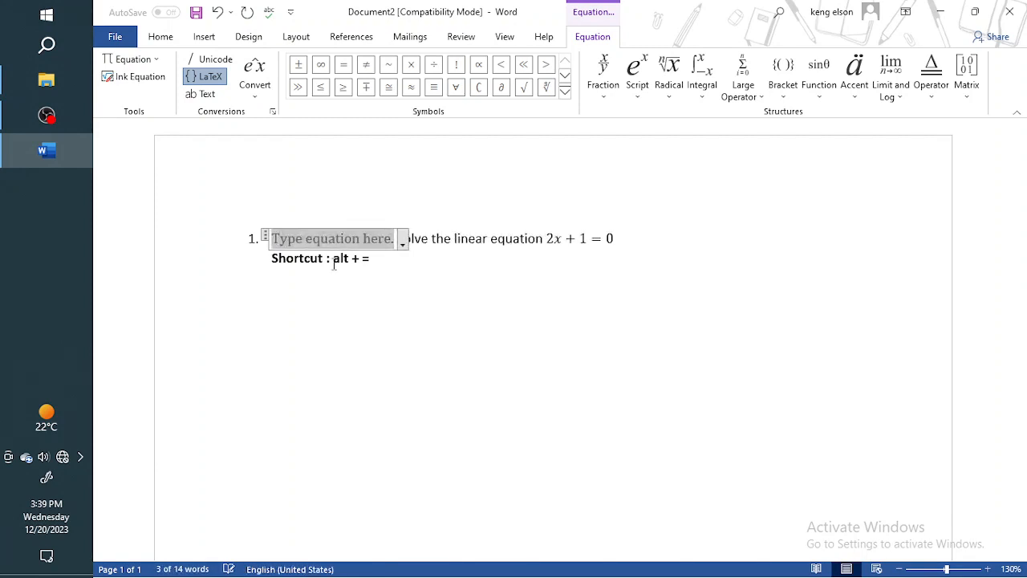
key("BackSpace")
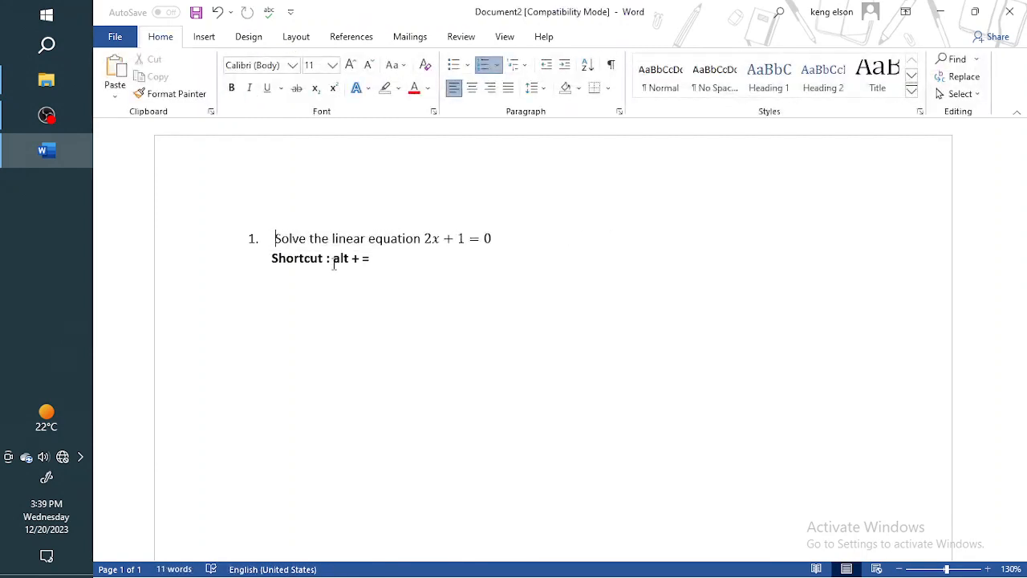
key("BackSpace")
Insert an equation on the line below the Shortcut text, write \theta in LaTeX format and clear it.
key("Down")
key("Down")
key("alt+equal")
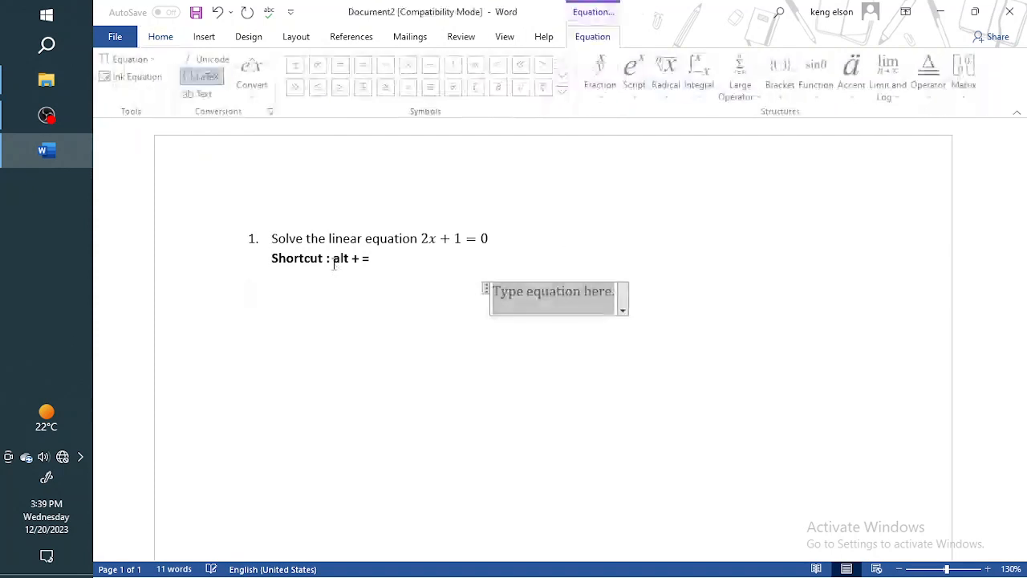
type("heta")
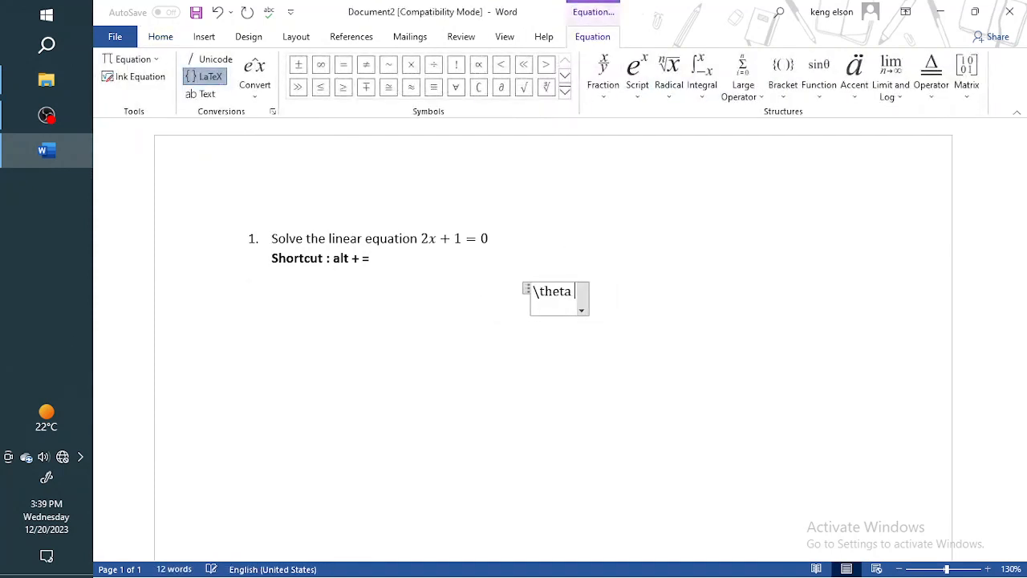
key("BackSpace")
key("BackSpace")
key("BackSpace")
key("BackSpace")
key("BackSpace")
key("BackSpace")
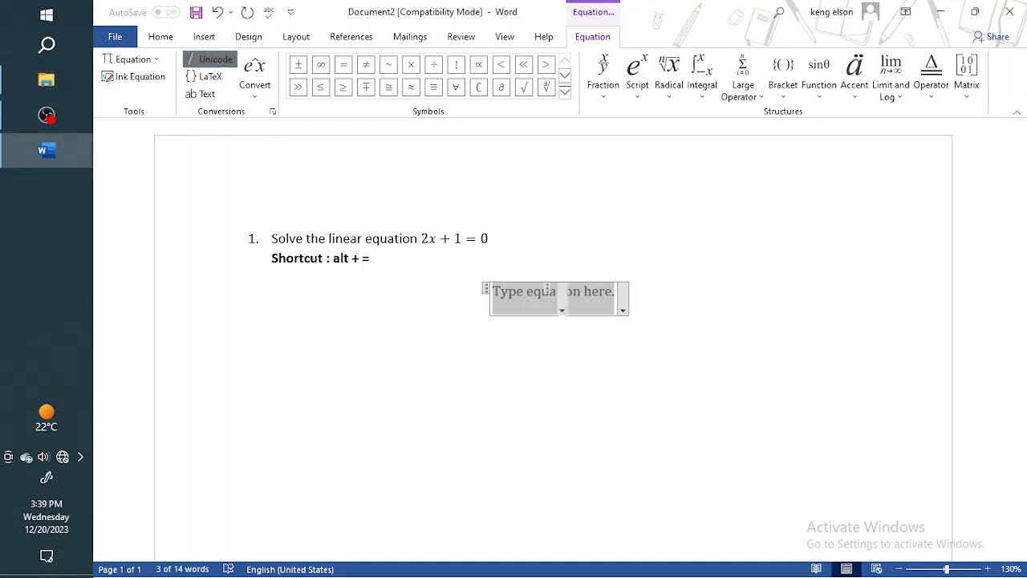
Write \theta in the equation below the Shortcut text using Unicode format, and delete the equation.
type("heta")
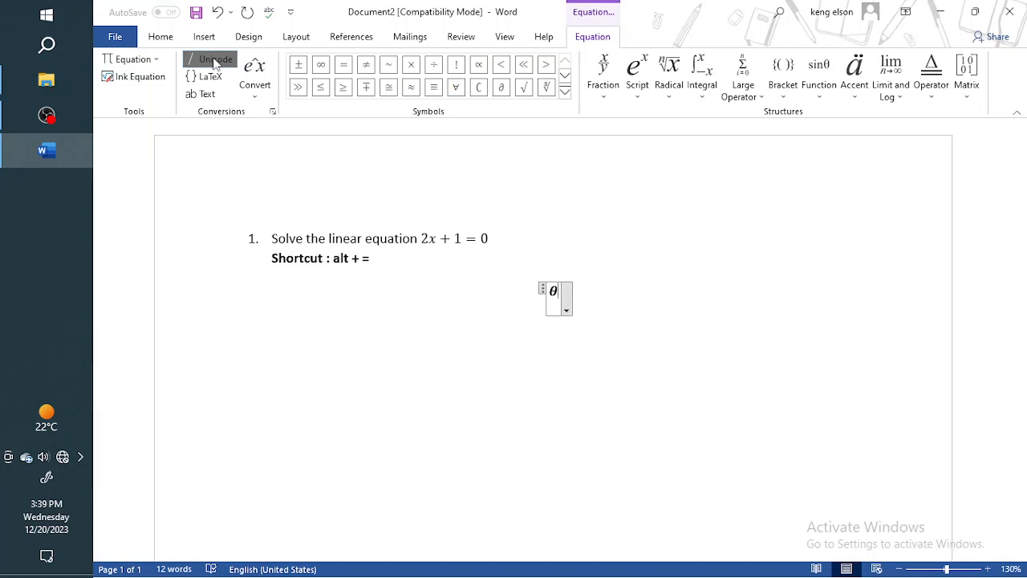
key("BackSpace")
key("BackSpace")
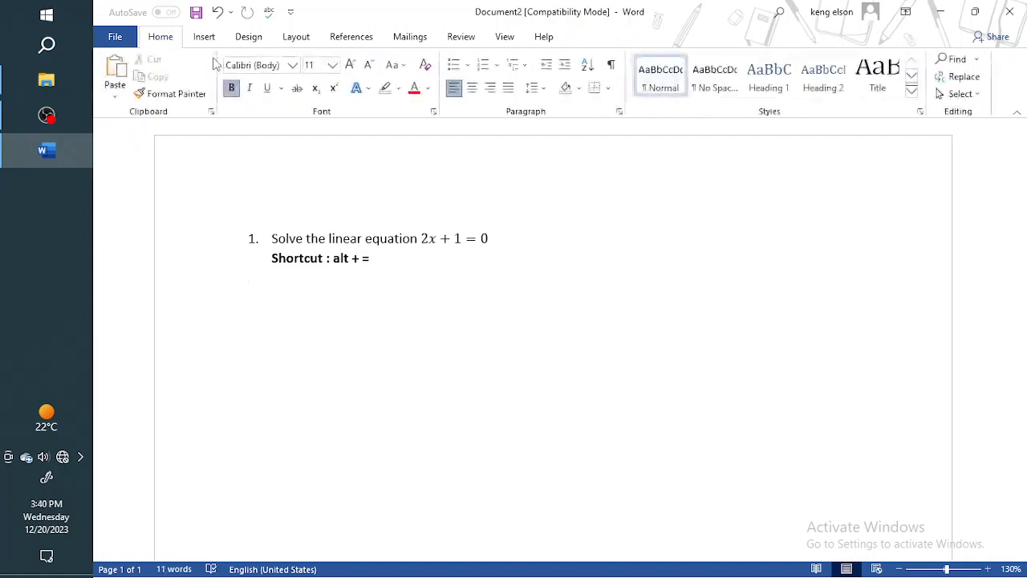
Insert an empty equation below the Shortcut text and view the built-in equation gallery without choosing a formula.
left_click(204, 36)
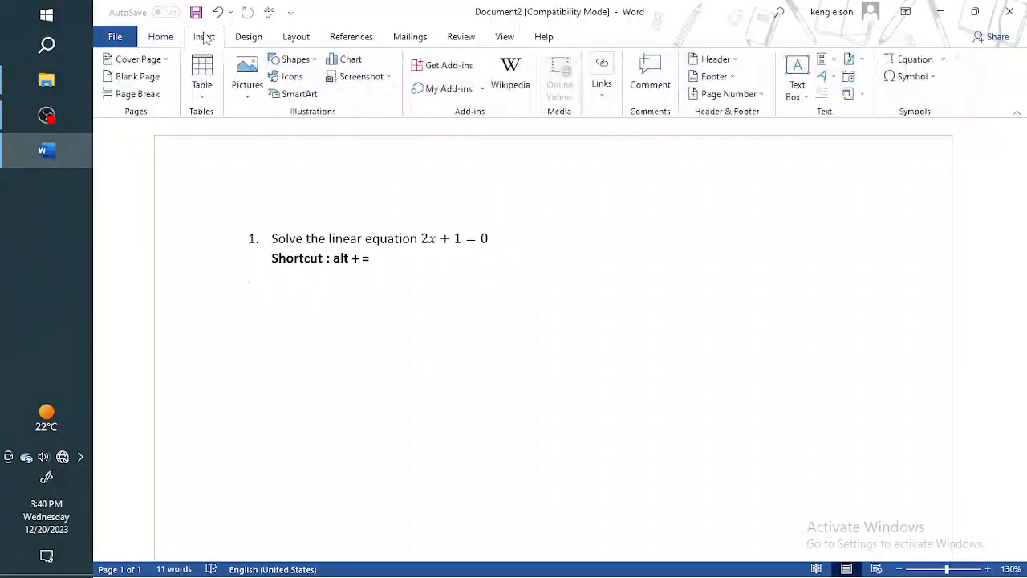
left_click(911, 63)
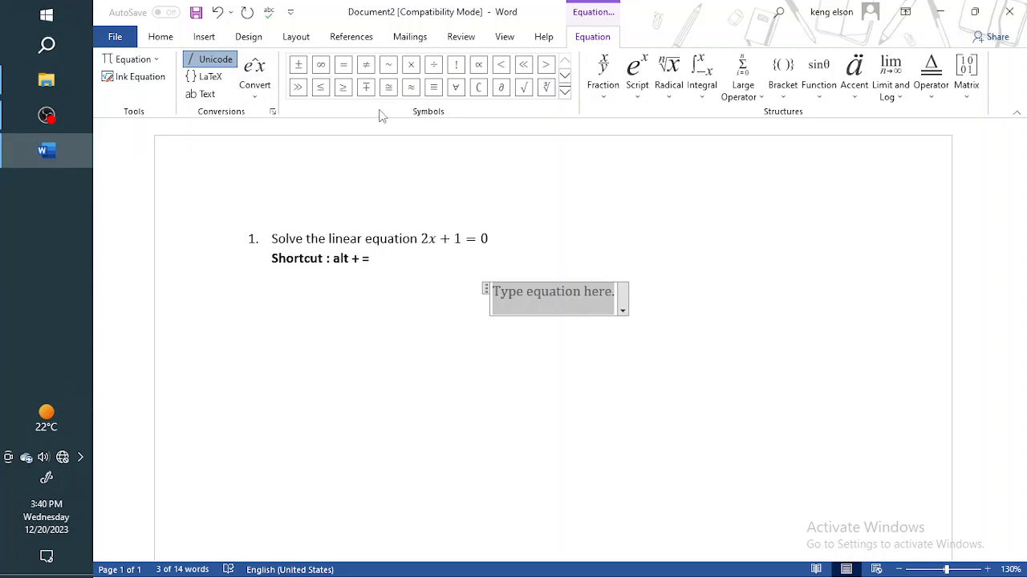
left_click(154, 59)
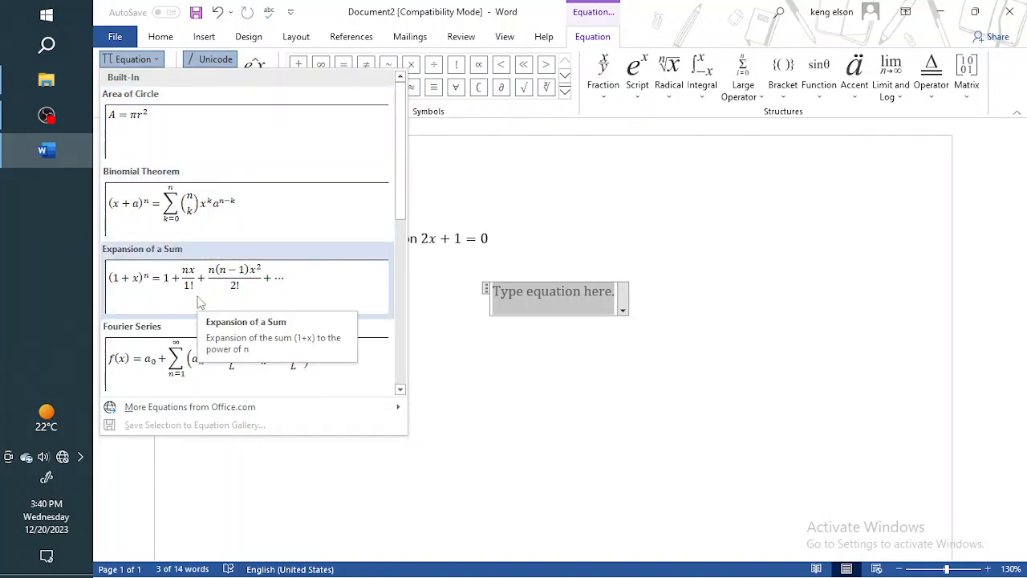
left_click(428, 219)
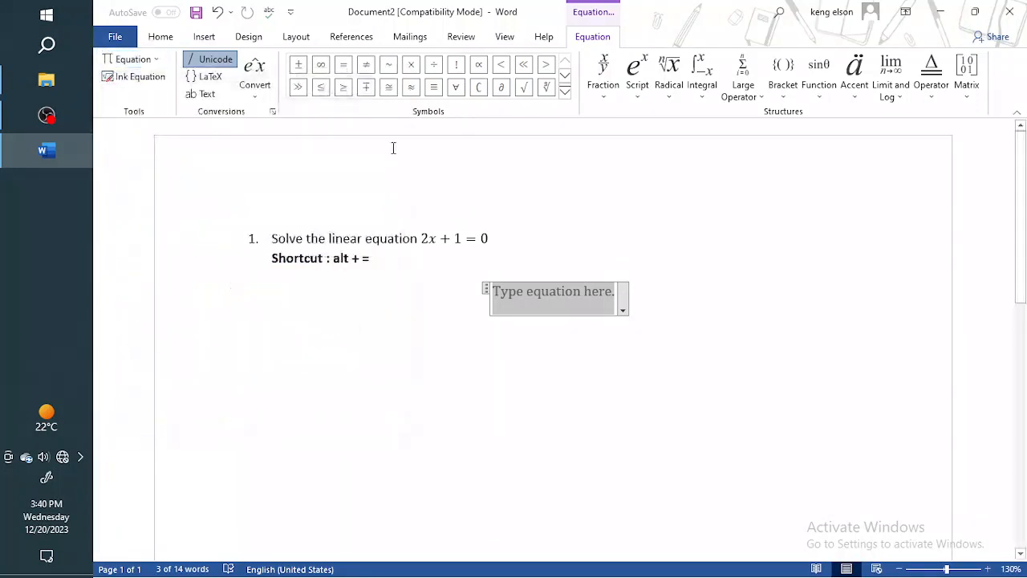
Handwrite the characters m and α in the Math Input Control for an ink equation and cancel without inserting them.
left_click(136, 81)
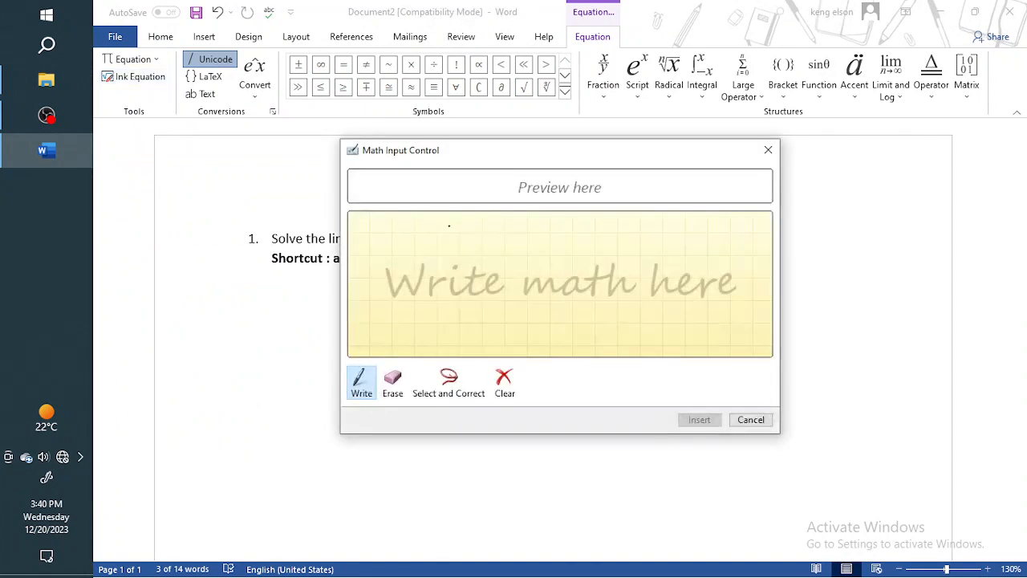
mouse_move(455, 282)
left_mouse_down()
mouse_move(508, 259)
mouse_move(594, 288)
mouse_move(574, 349)
left_mouse_up()
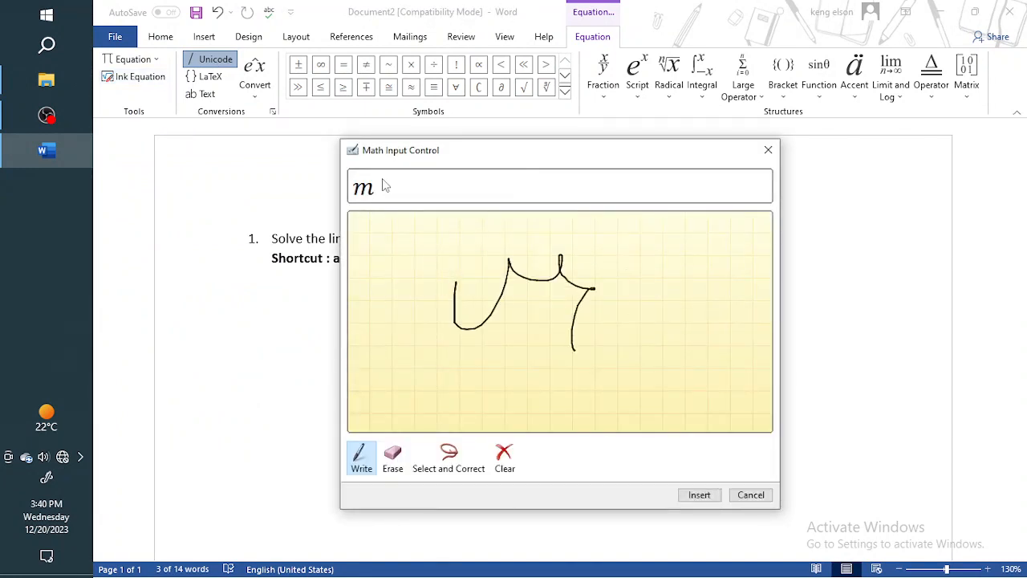
mouse_move(682, 265)
left_mouse_down()
mouse_move(614, 314)
mouse_move(684, 334)
left_mouse_up()
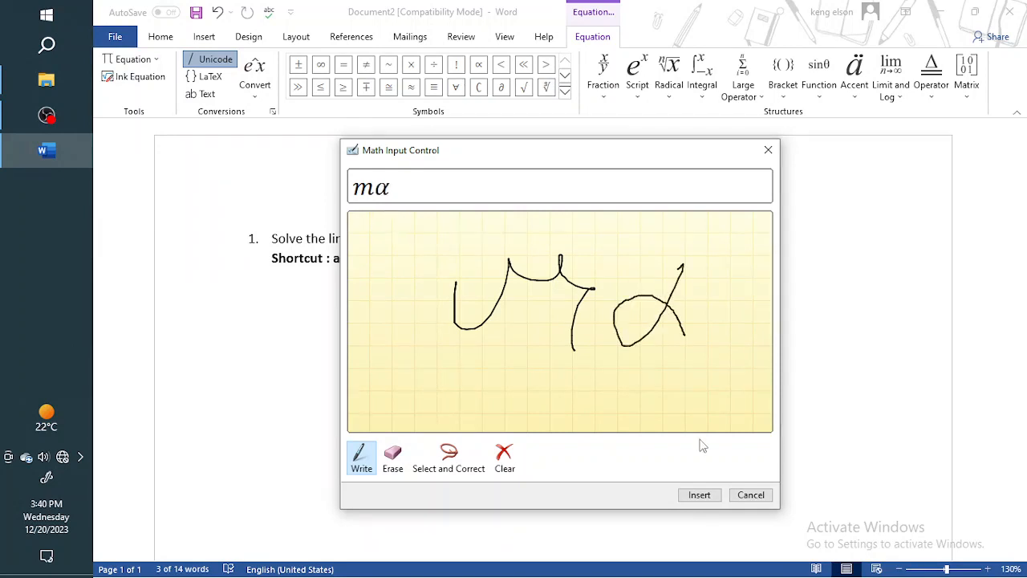
left_click(751, 495)
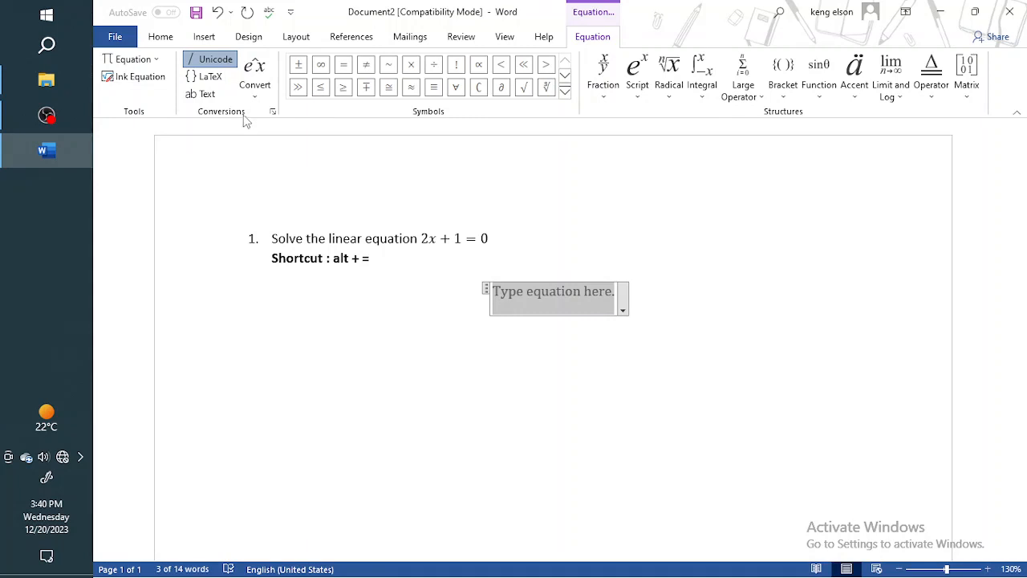
View the equation Convert options and examine the Basic Math and Greek Letters symbol sets.
left_click(255, 90)
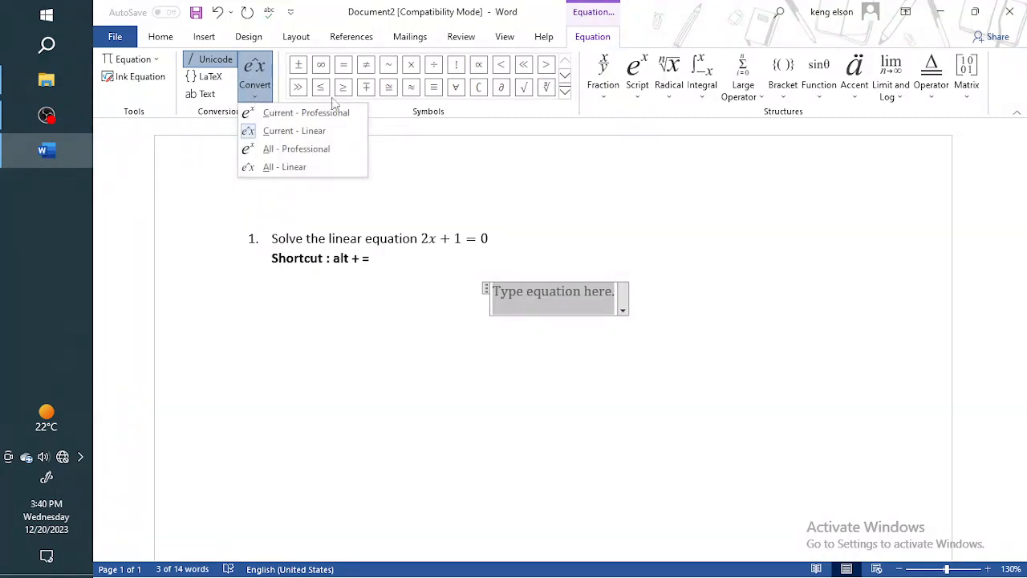
left_click(431, 116)
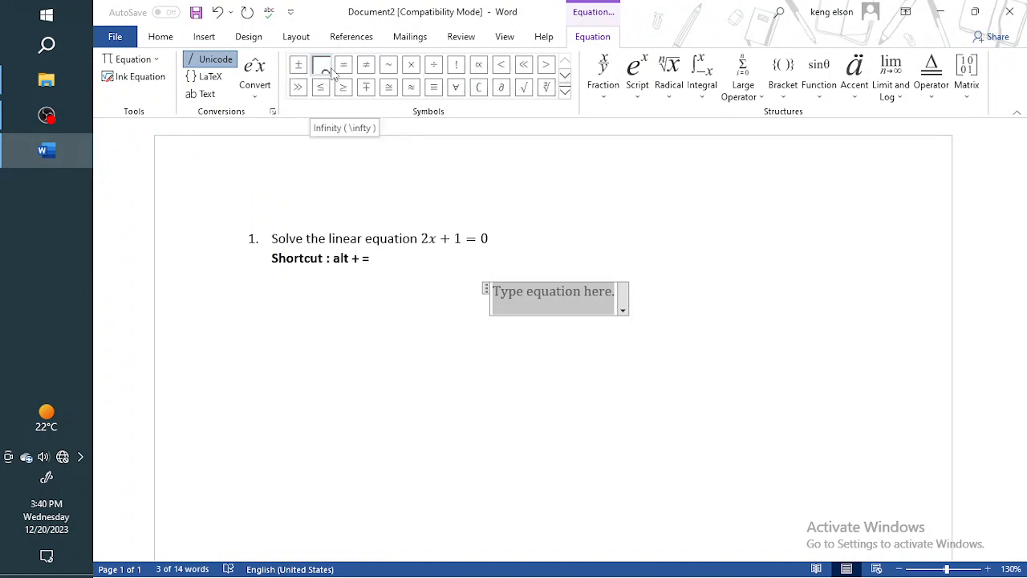
left_click(565, 92)
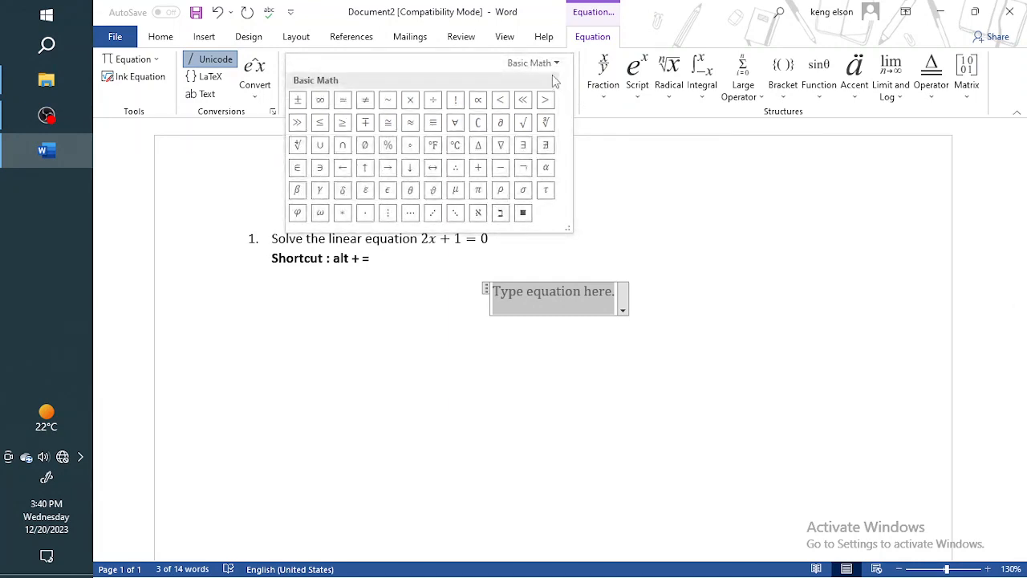
left_click(544, 64)
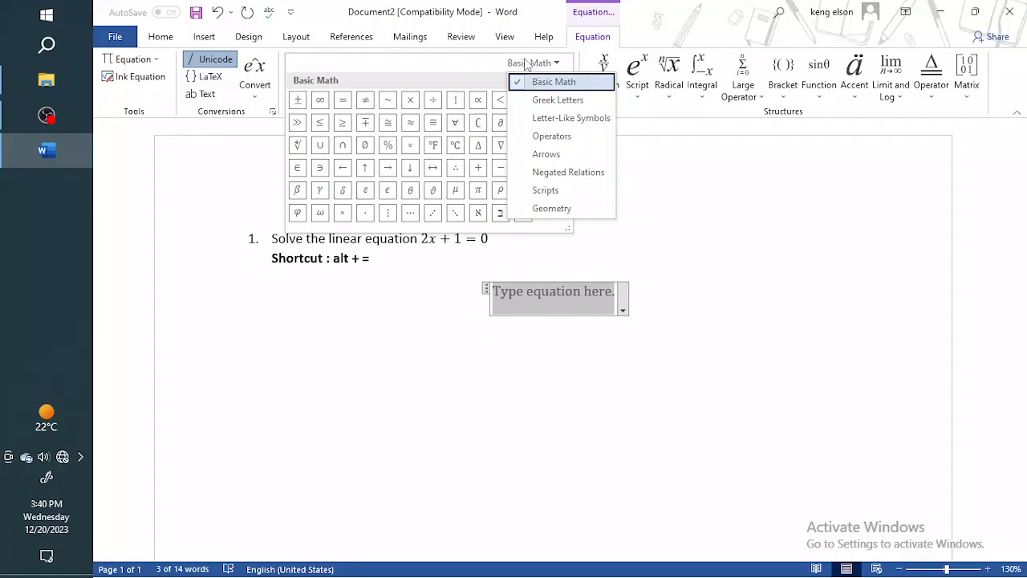
left_click(520, 67)
left_click(520, 67)
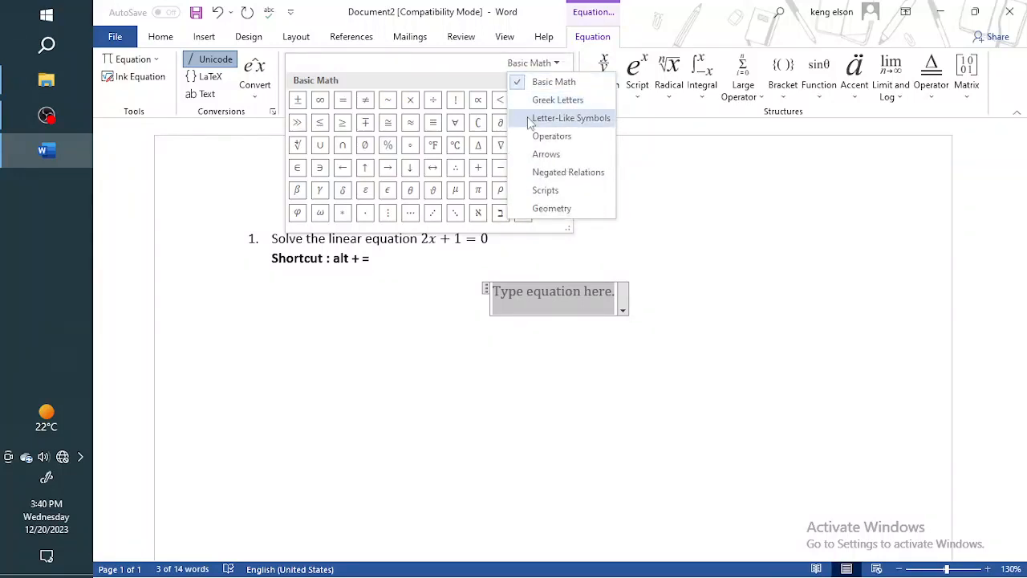
left_click(531, 101)
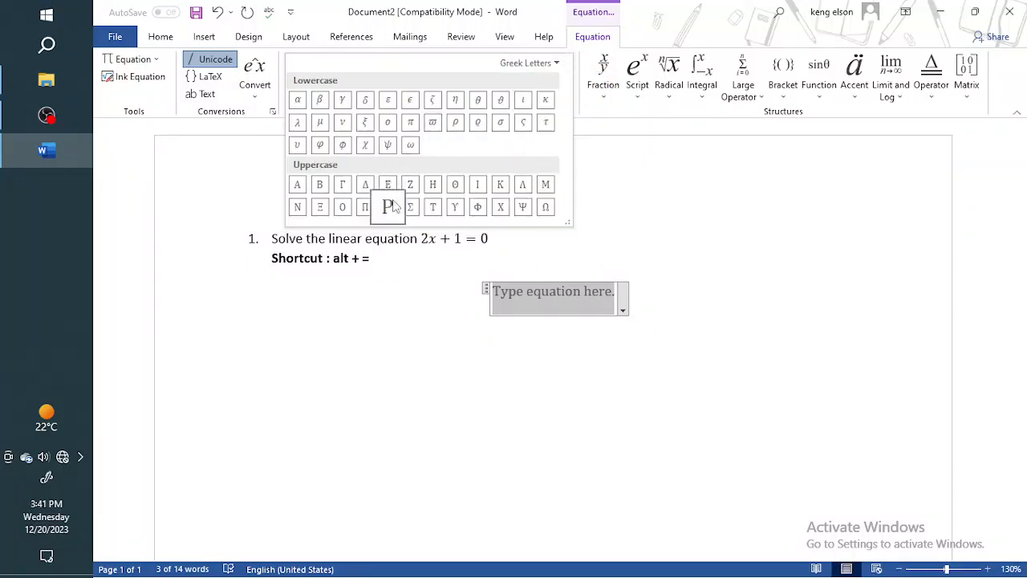
Examine the Letter-Like Symbols, Operators and Arrows sets in the equation symbol gallery.
left_click(528, 63)
left_click(536, 117)
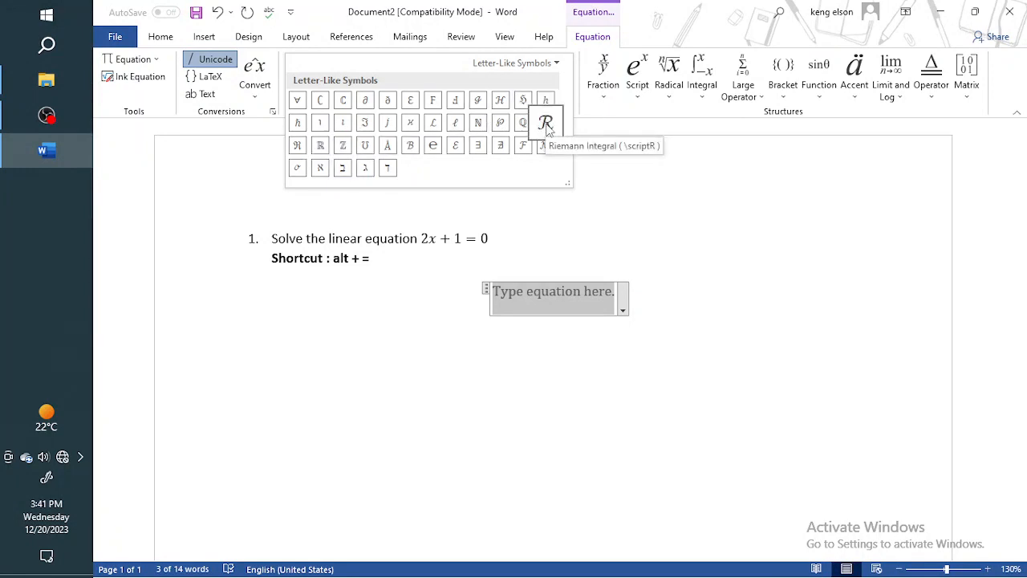
left_click(528, 64)
left_click(518, 136)
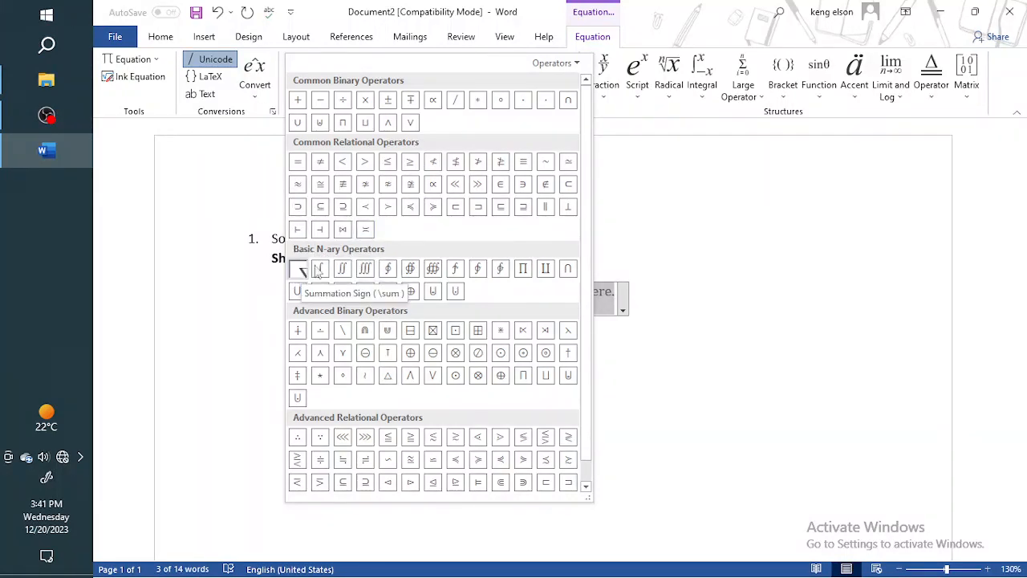
left_click(552, 64)
left_click(571, 153)
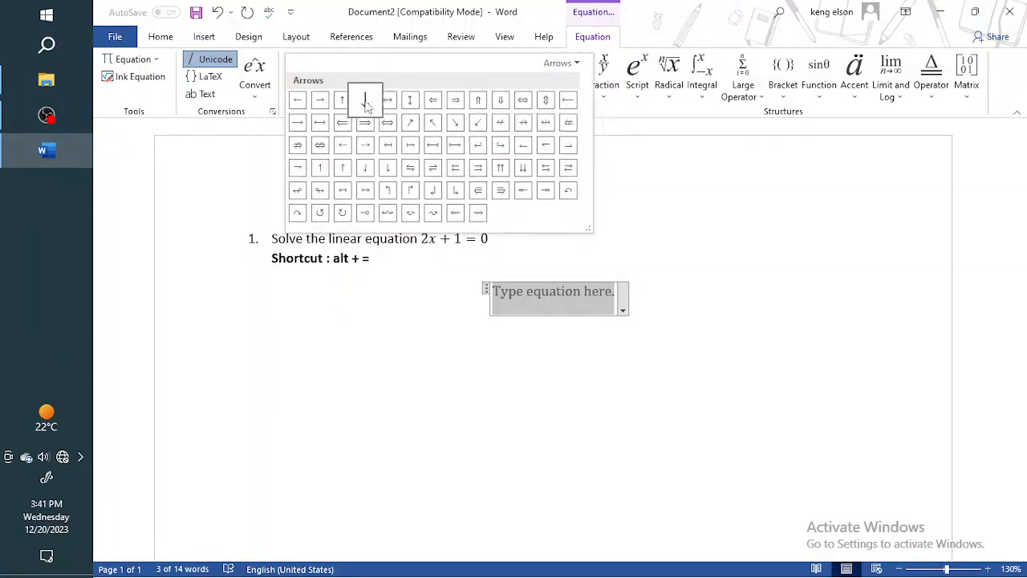
Examine the Negated Relations, Scripts and Geometry symbol sets and close the gallery without inserting a symbol.
left_click(561, 65)
left_click(586, 171)
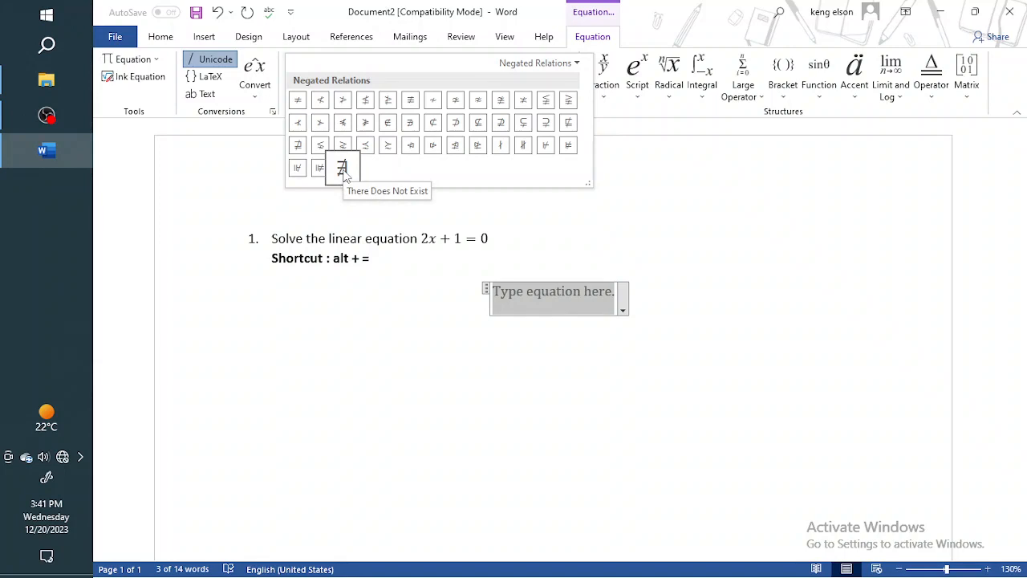
left_click(565, 63)
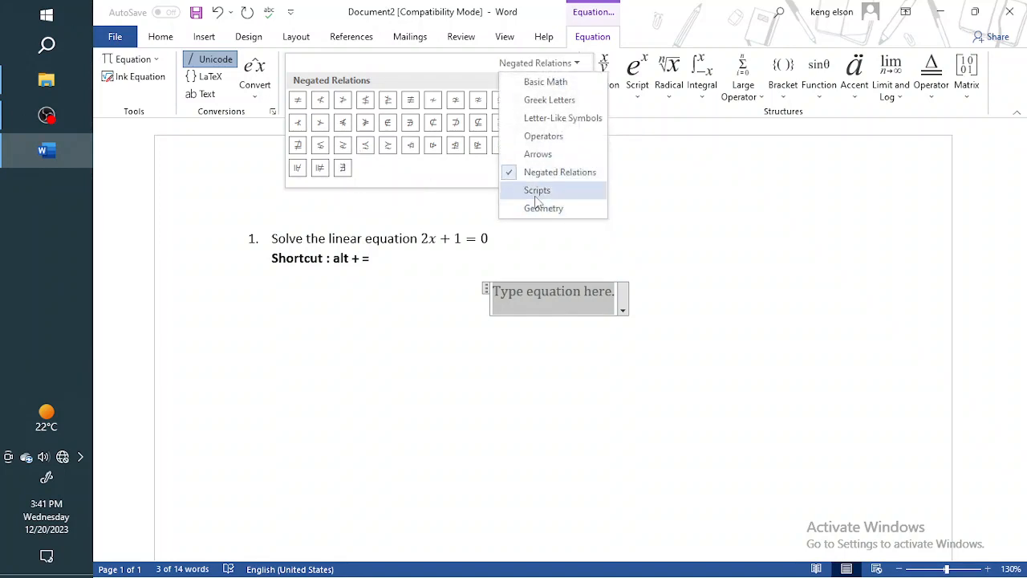
left_click(536, 196)
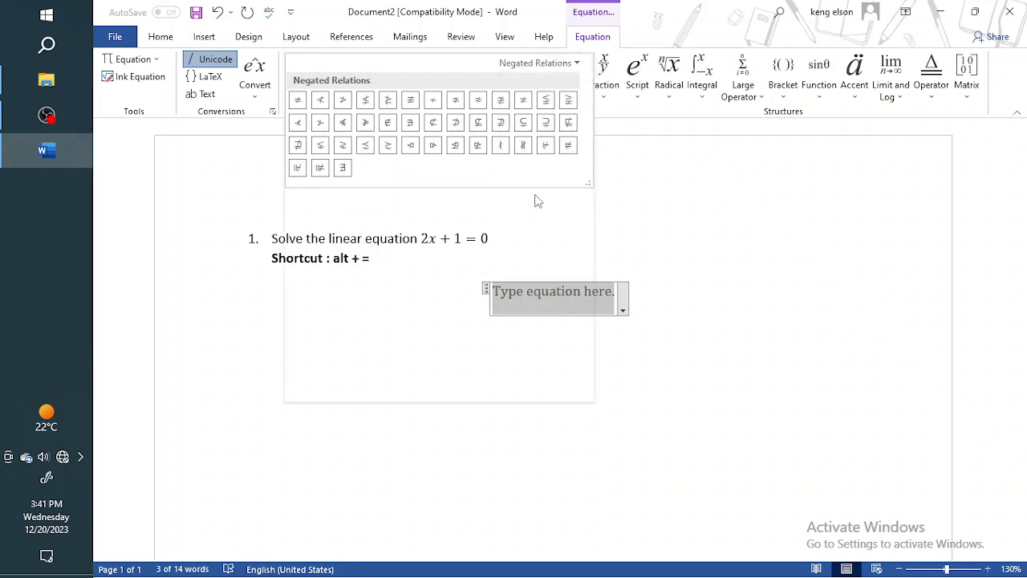
left_click(566, 62)
left_click(583, 210)
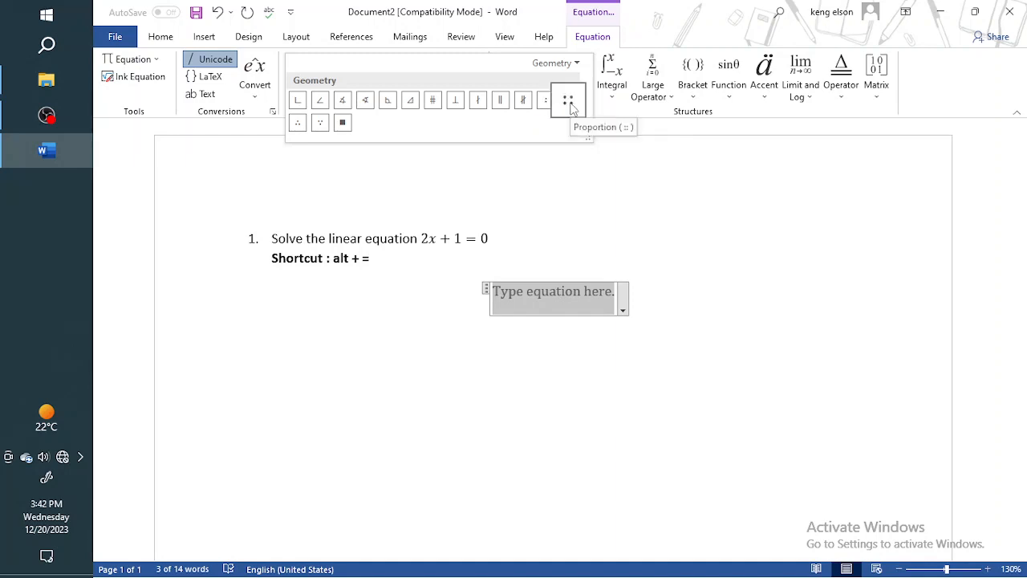
left_click(627, 242)
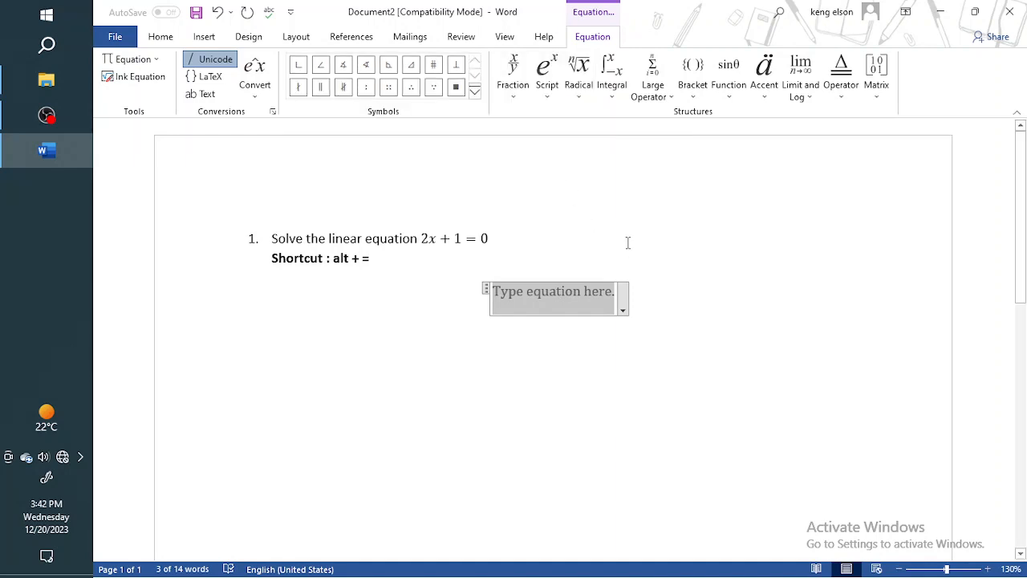
Switch the equation symbol gallery back to the Basic Math set.
left_click(473, 91)
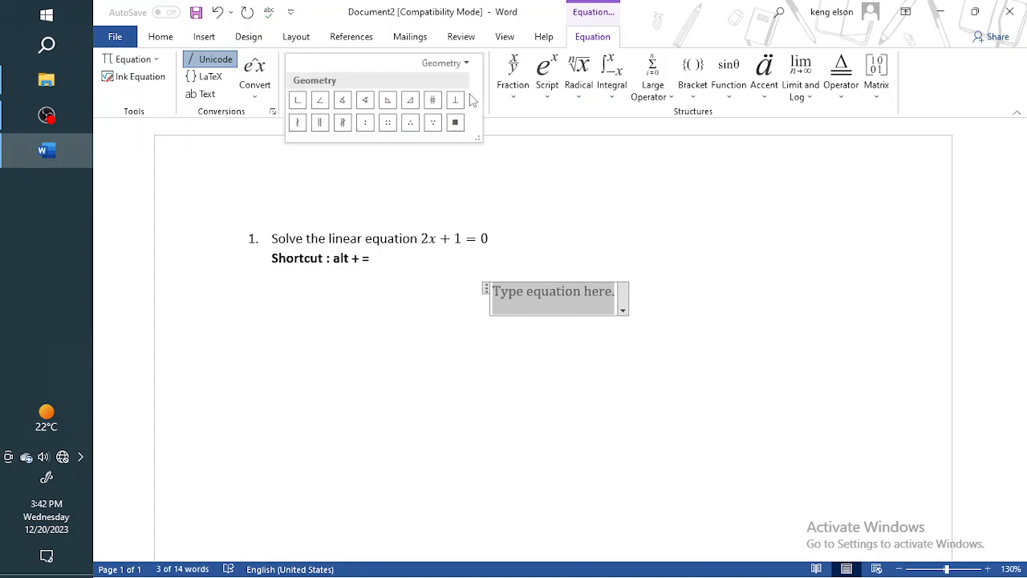
left_click(451, 64)
left_click(449, 81)
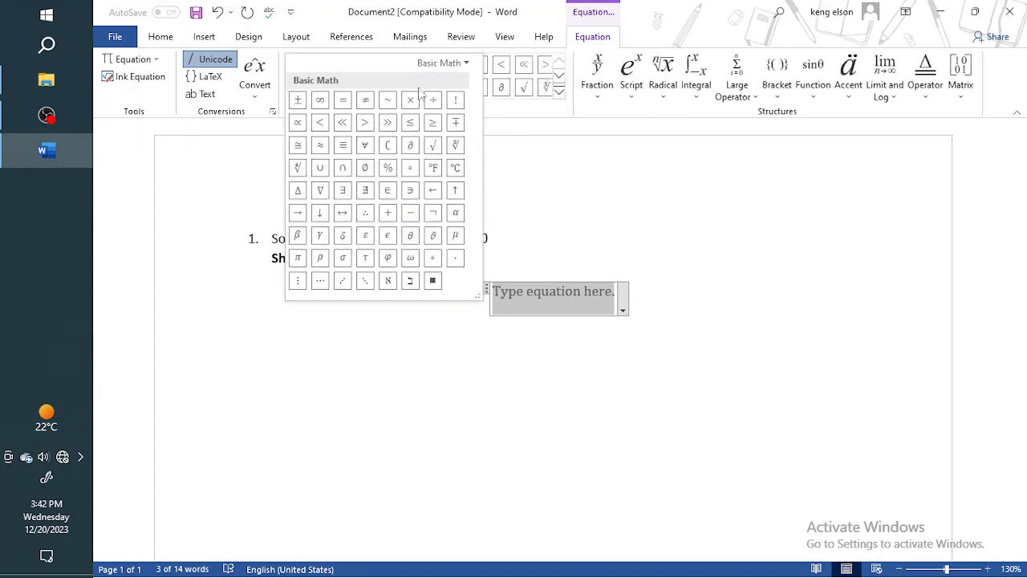
Close the equation symbol gallery and examine the available Fraction structures.
left_click(594, 186)
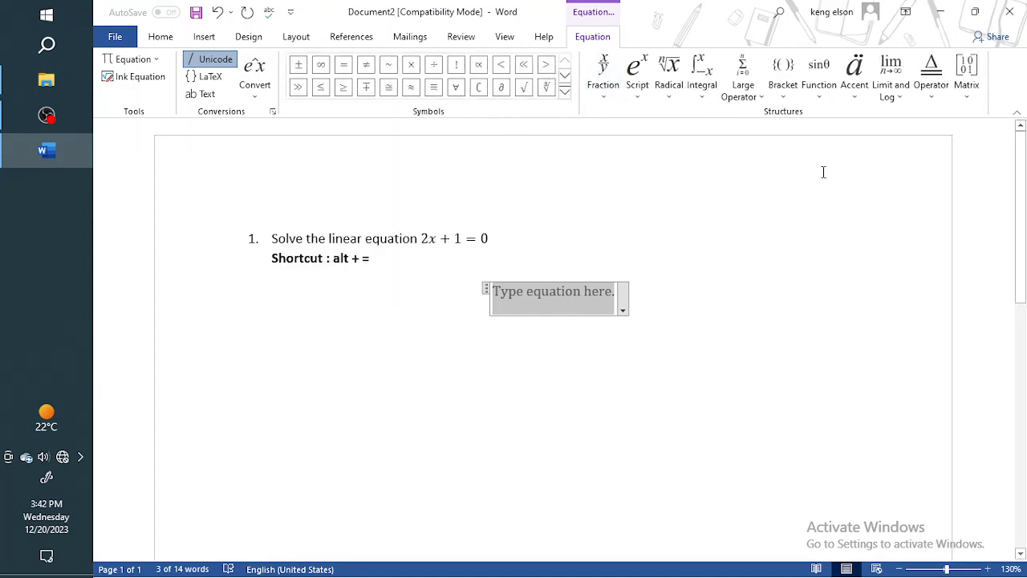
left_click(613, 89)
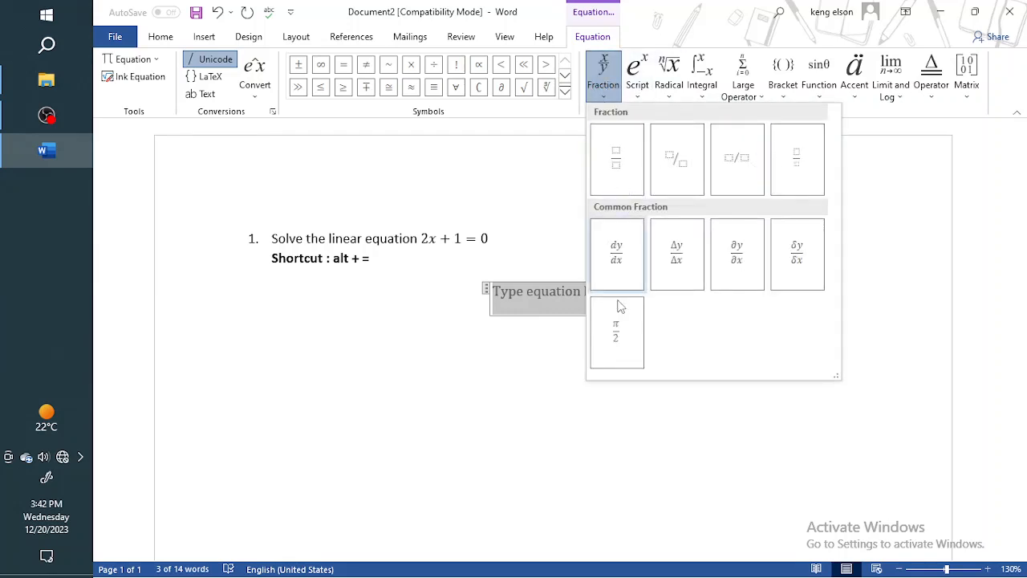
Insert a Subscript structure into the empty equation, with 2 as the base and 3 as the subscript.
left_click(640, 93)
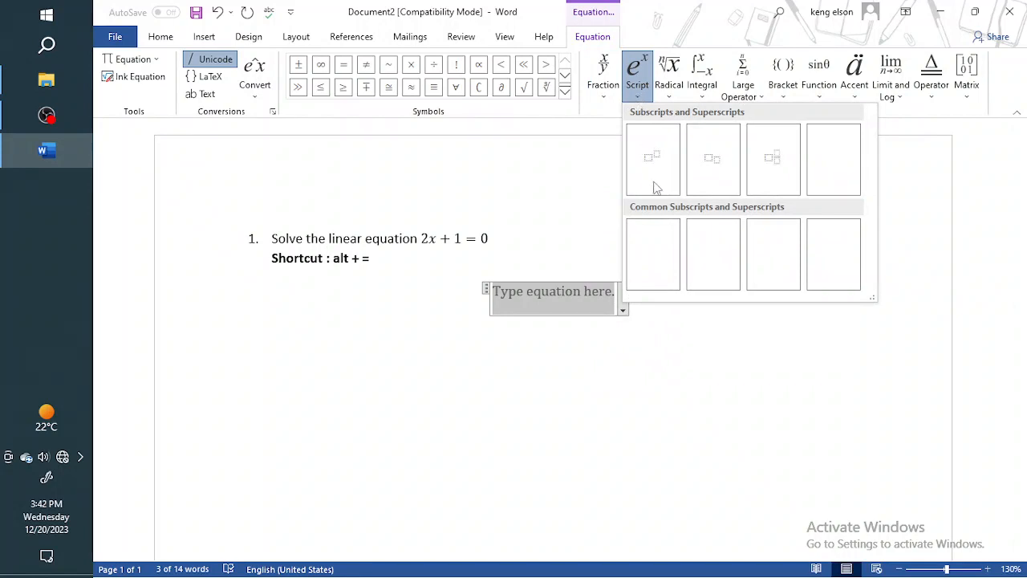
left_click(715, 164)
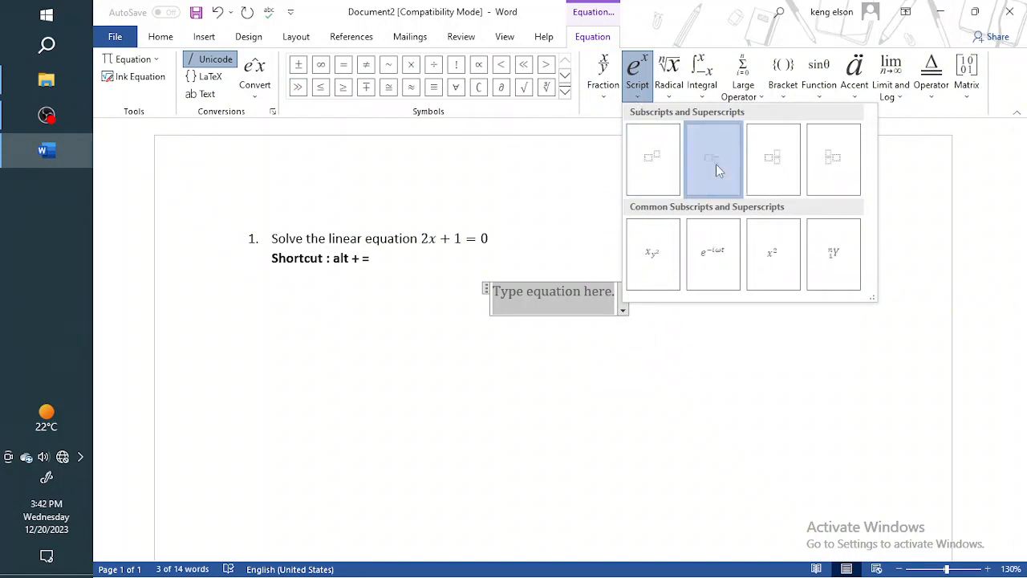
type("2")
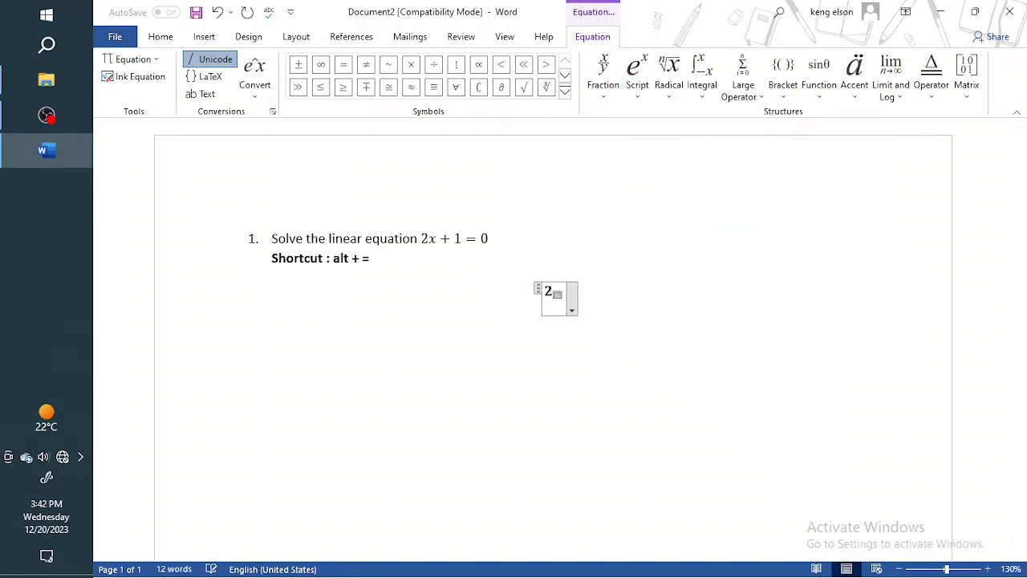
key("Right")
type("3")
Delete the subscript expression and insert a new empty equation on the same line.
key("BackSpace")
key("BackSpace")
key("BackSpace")
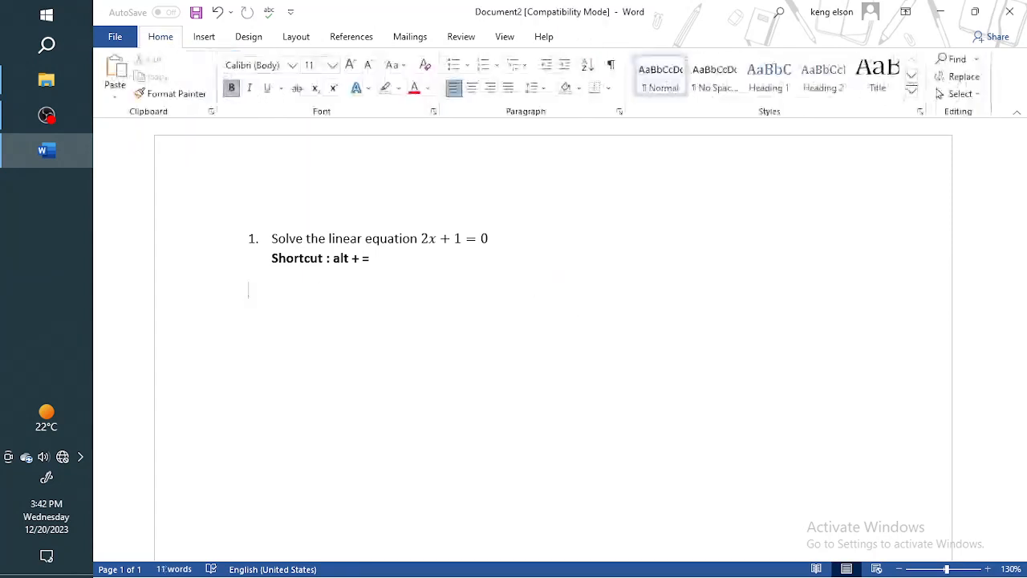
key("alt+equal")
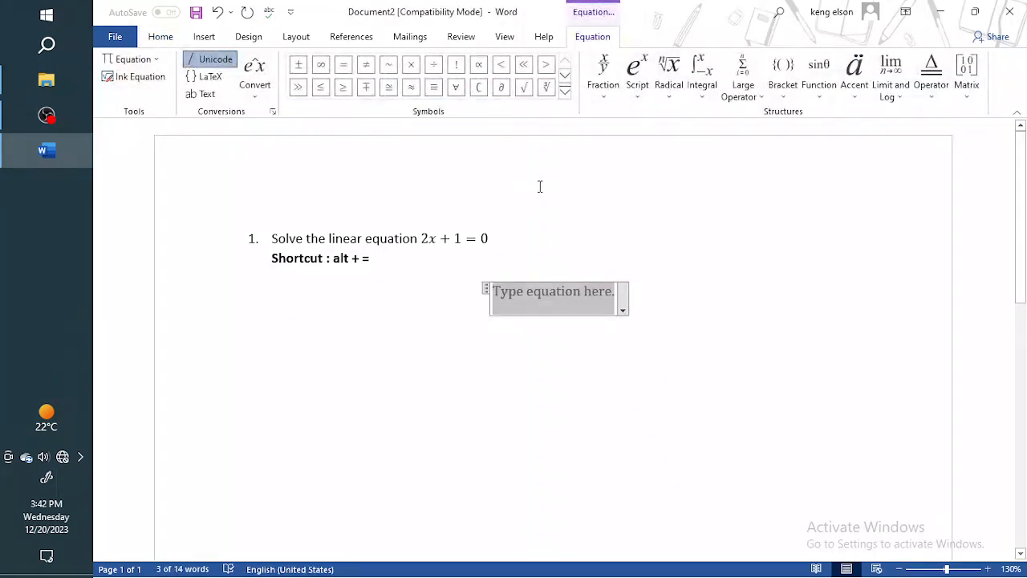
Examine the Radical, Integral, Large Operator and Bracket structure galleries without inserting anything.
left_click(672, 95)
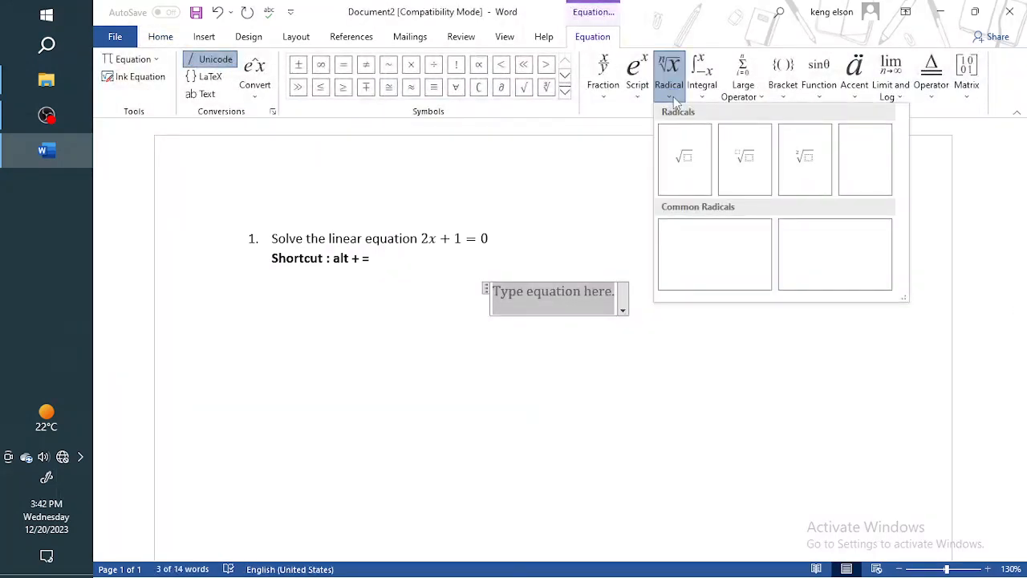
left_click(700, 95)
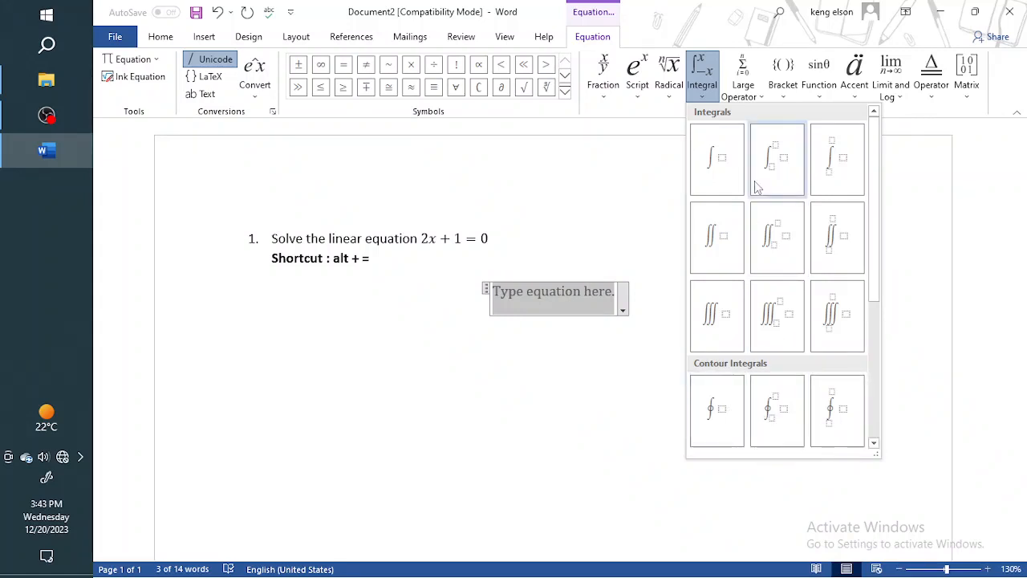
left_click(749, 95)
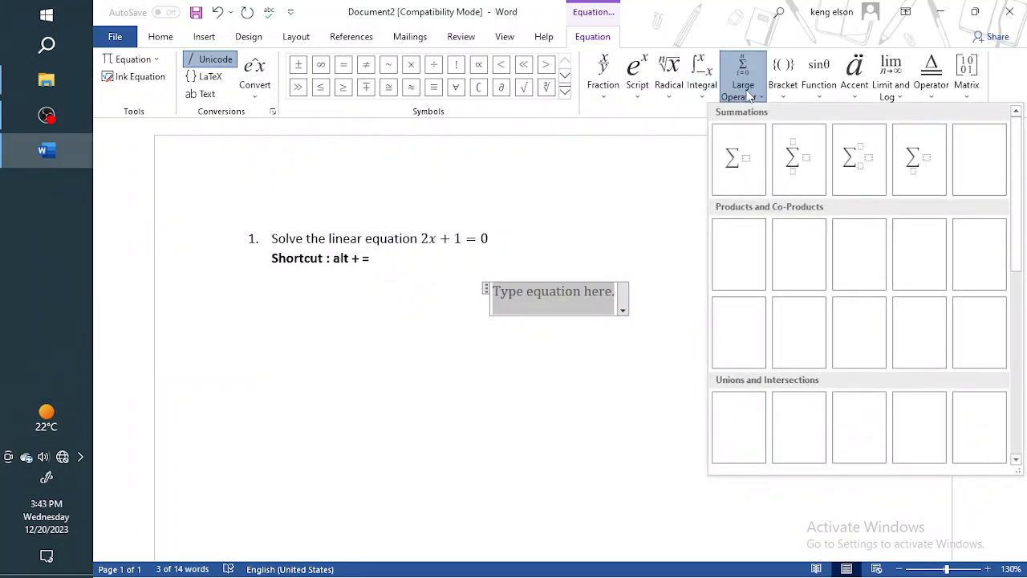
left_click(785, 95)
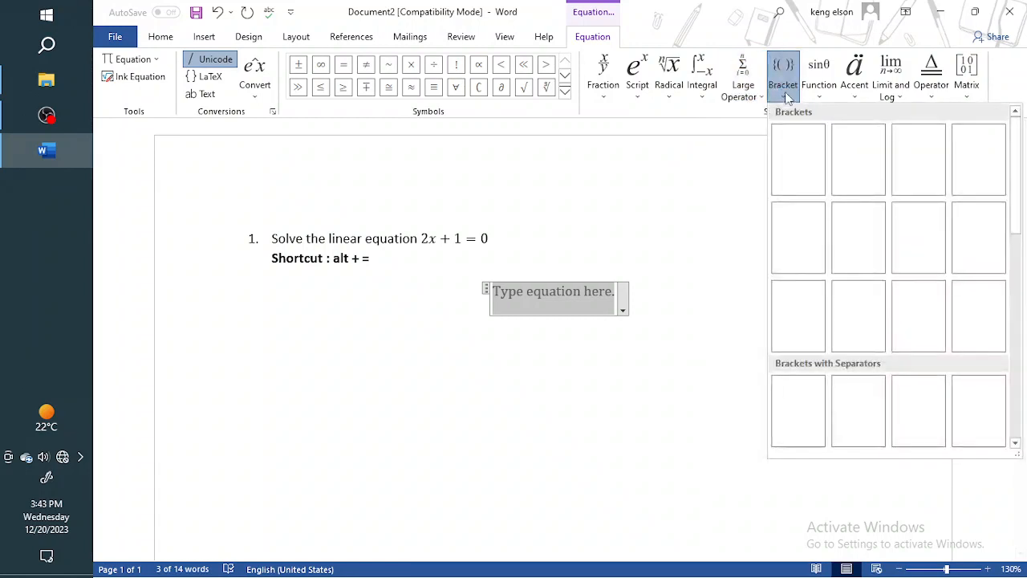
Examine the Function, Accent, Limit and Log, Operator and Matrix structure galleries for the equation.
left_click(827, 92)
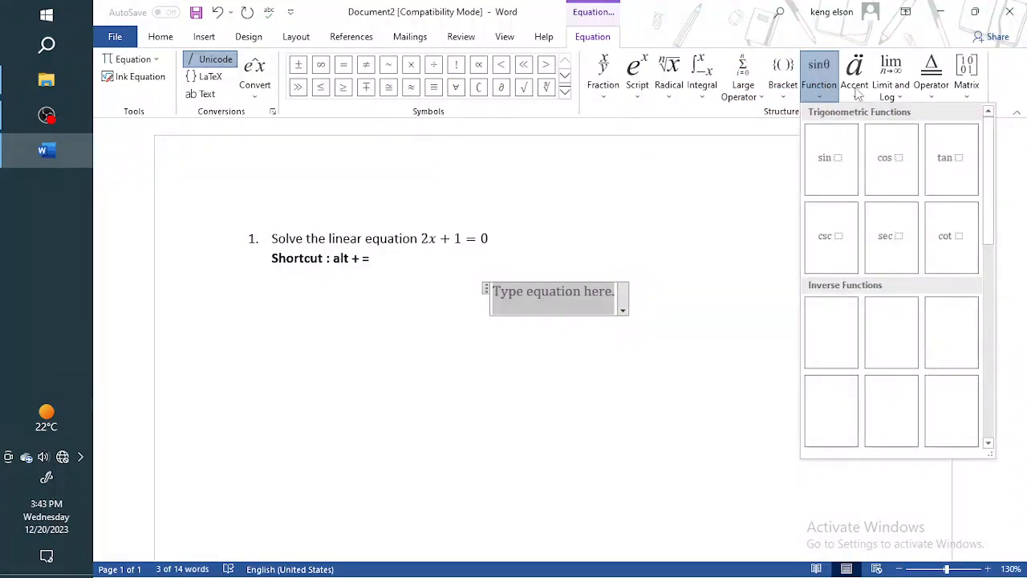
left_click(857, 94)
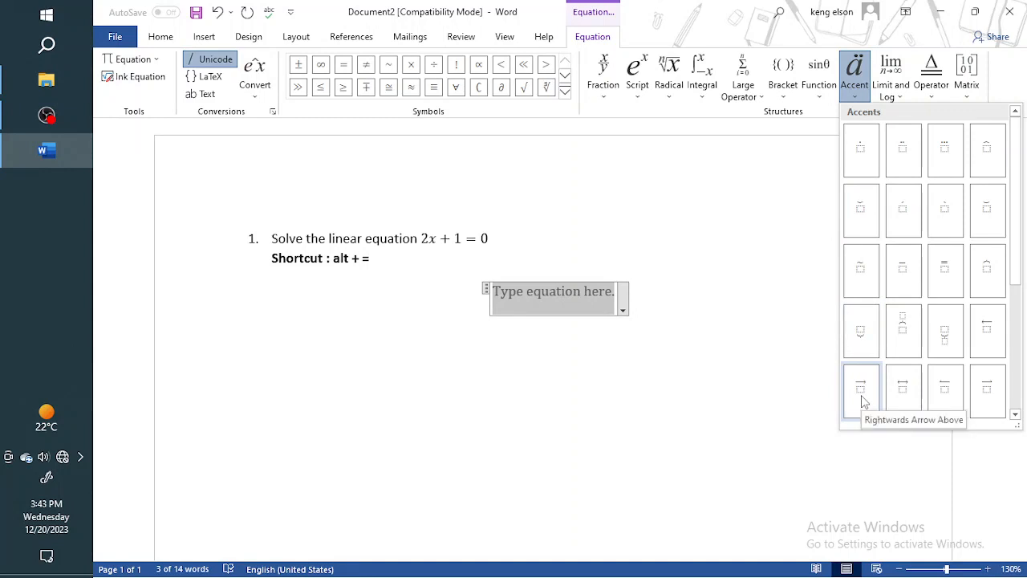
left_click(892, 90)
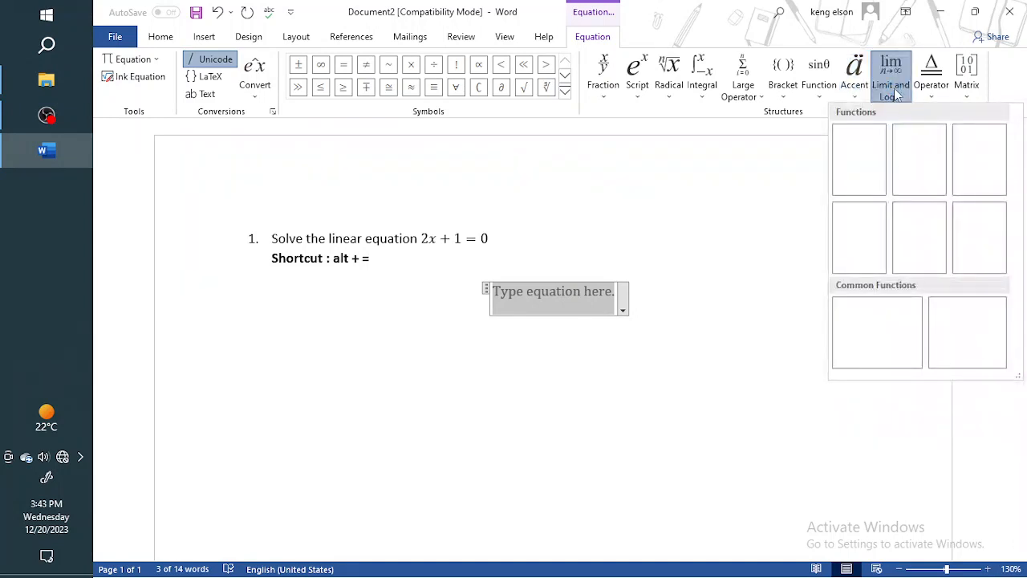
left_click(933, 90)
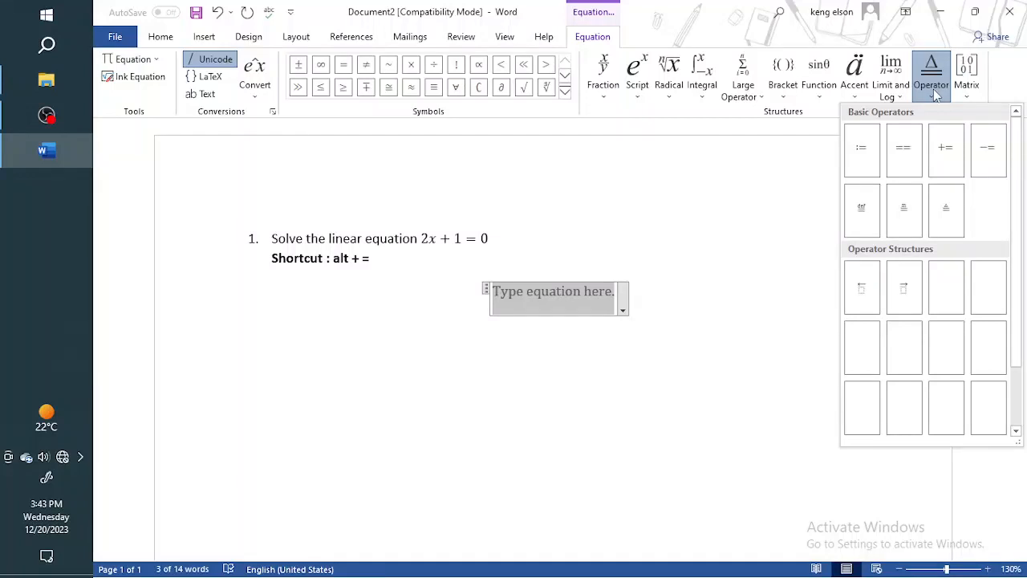
left_click(967, 87)
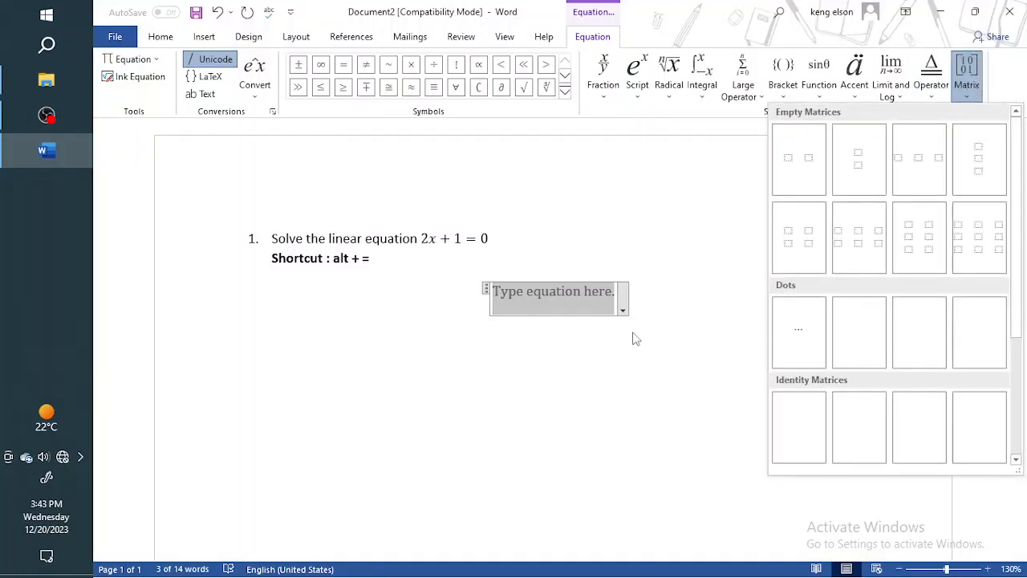
Close the Matrix gallery and delete the empty equation placeholder below the shortcut line.
key("Escape")
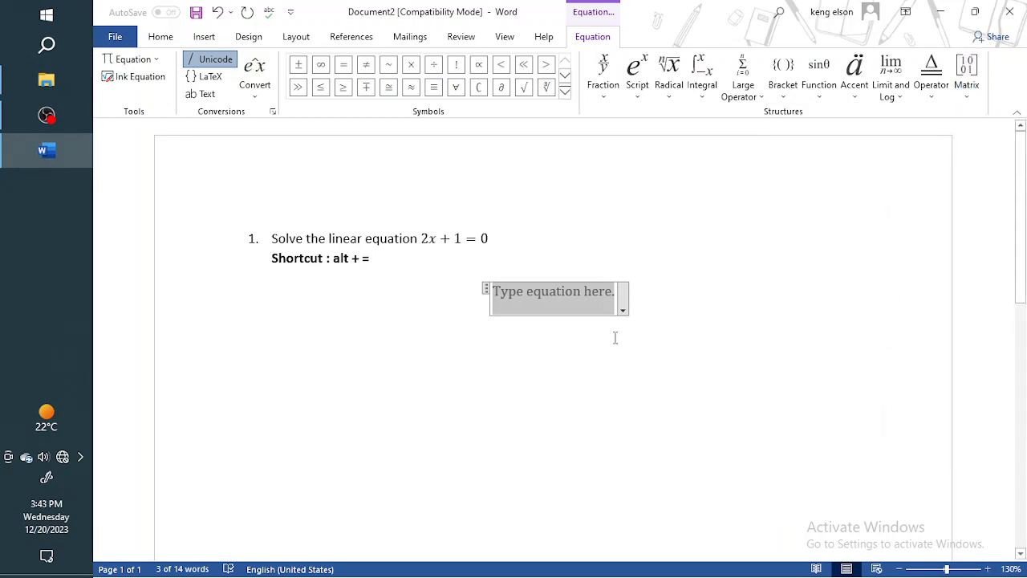
key("BackSpace")
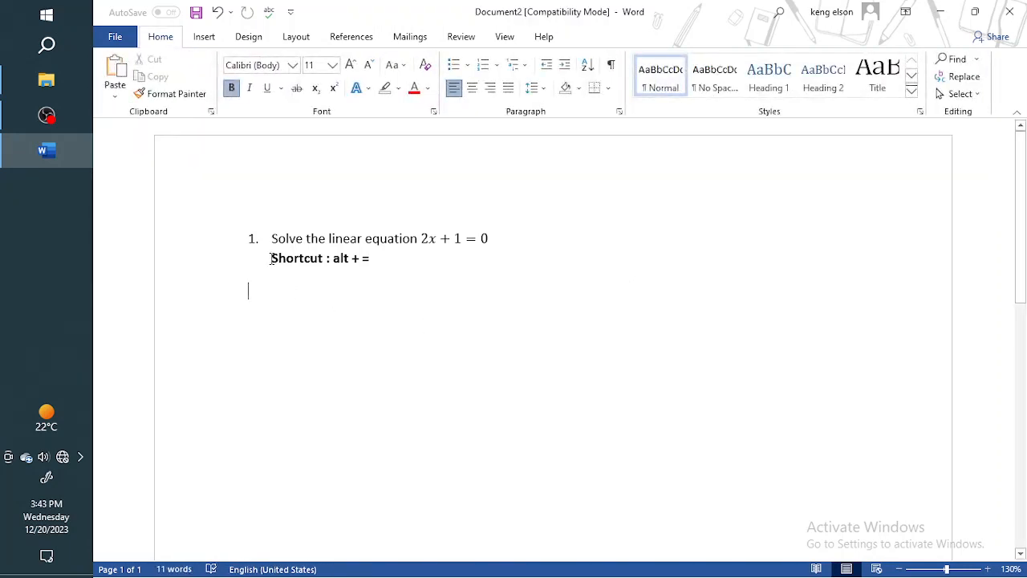
left_click_drag(272, 258, 371, 262)
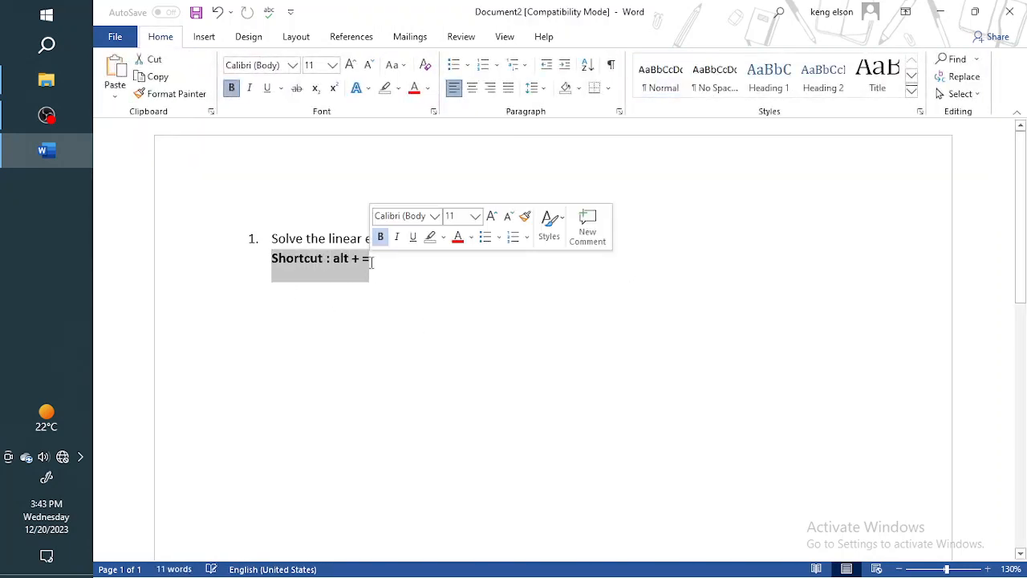
left_click(328, 310)
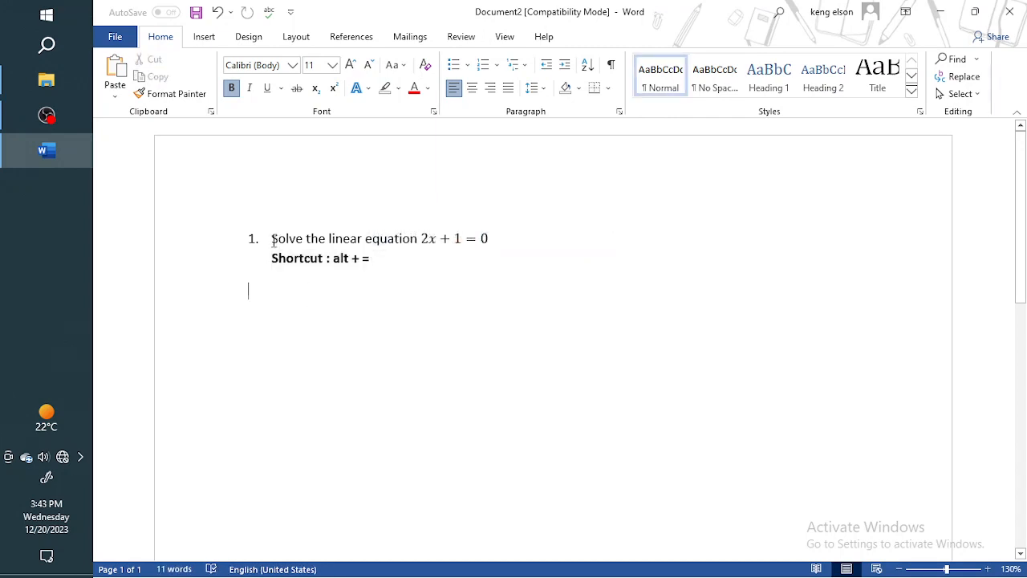
left_click_drag(305, 239, 372, 263)
left_click(370, 280)
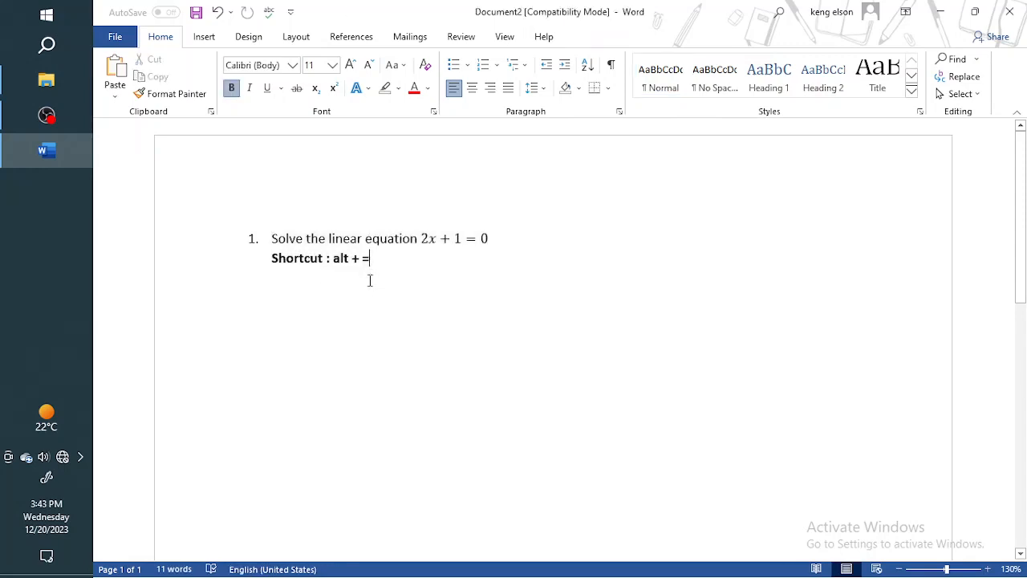